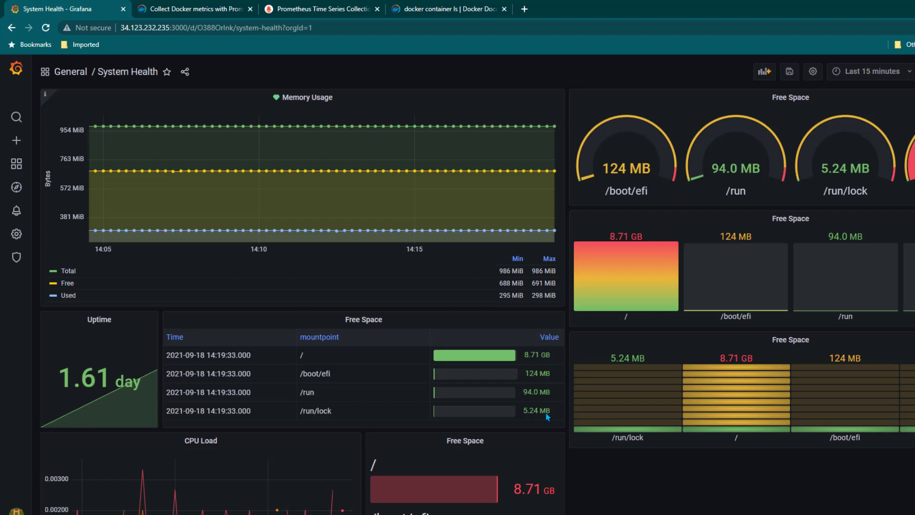
# Switch to the browser tab with the 'Collect Docker metrics with Prometheus' guide
pyautogui.click(190, 10)
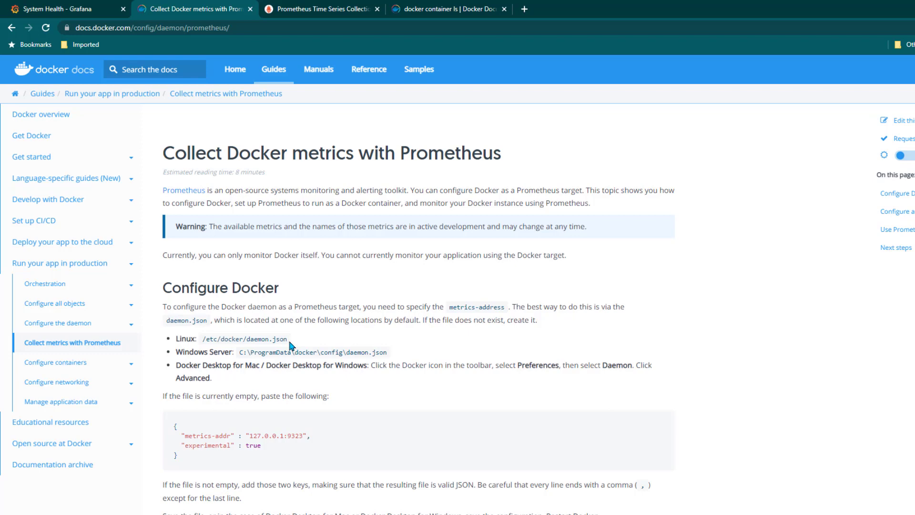
# Copy the /etc/docker/daemon.json path from the guide and bring the PuTTY terminal forward
pyautogui.moveTo(202, 339); pyautogui.dragTo(296, 348)
pyautogui.hotkey('ctrl', 'c')
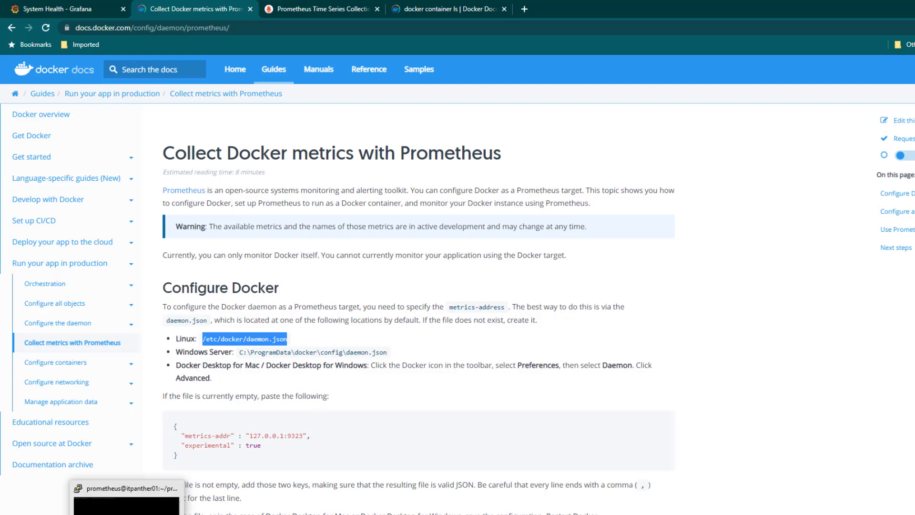
pyautogui.click(119, 491)
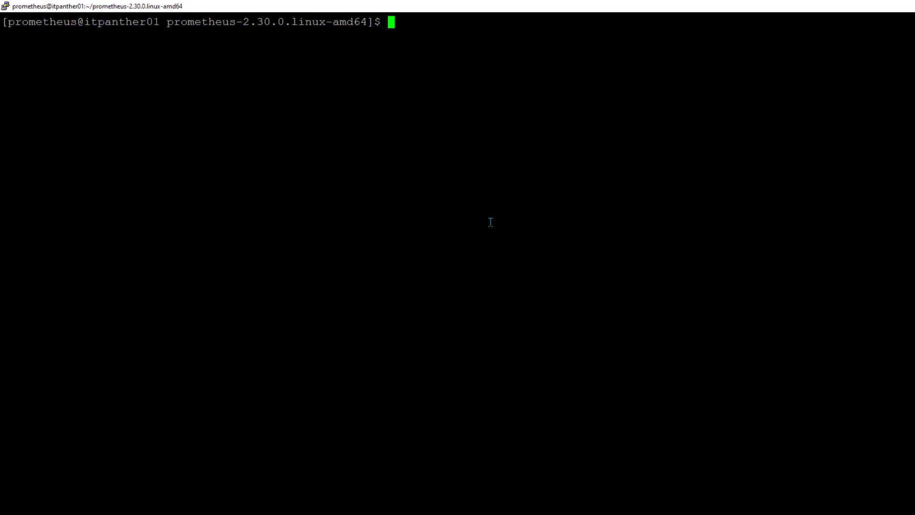
# Open /etc/docker/daemon.json in vi with sudo
pyautogui.write('sudo vi')
pyautogui.rightClick(734, 68)
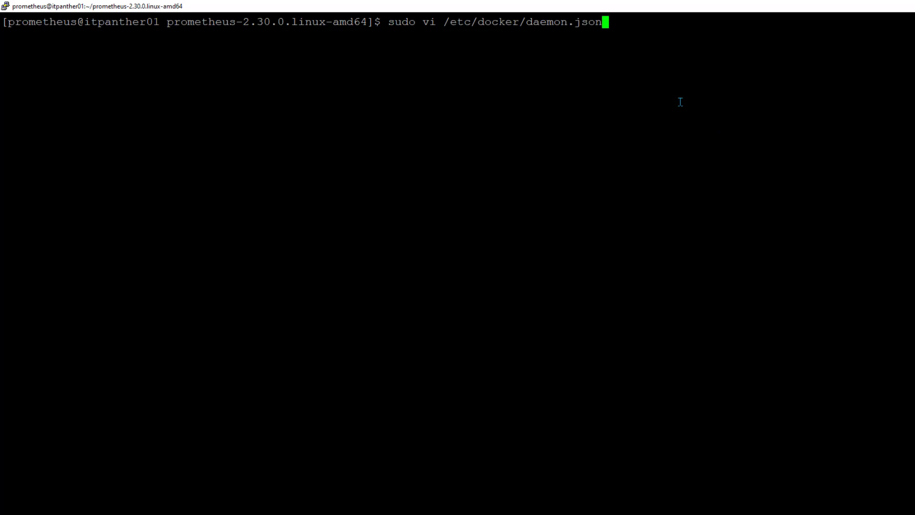
pyautogui.press('Return')
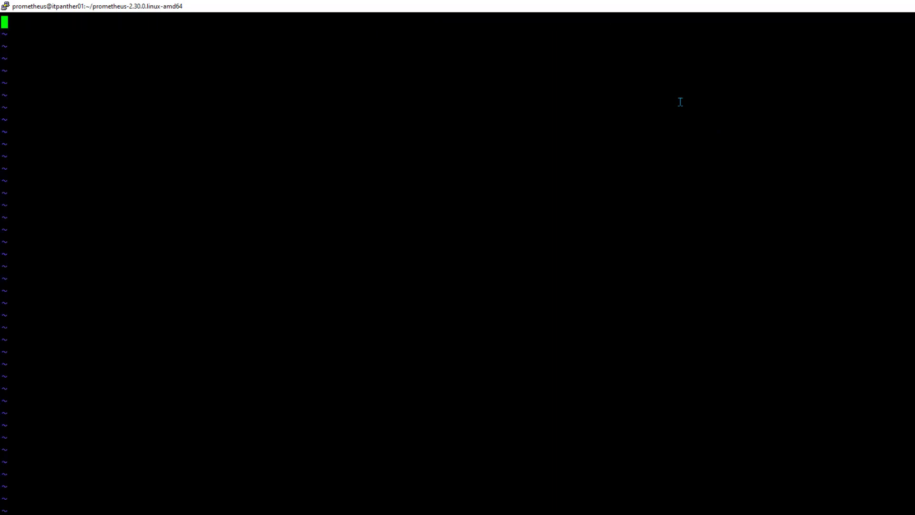
# Paste the docs' JSON with metrics-addr 127.0.0.1:9323 and experimental true, then save the file
pyautogui.click(239, 514)
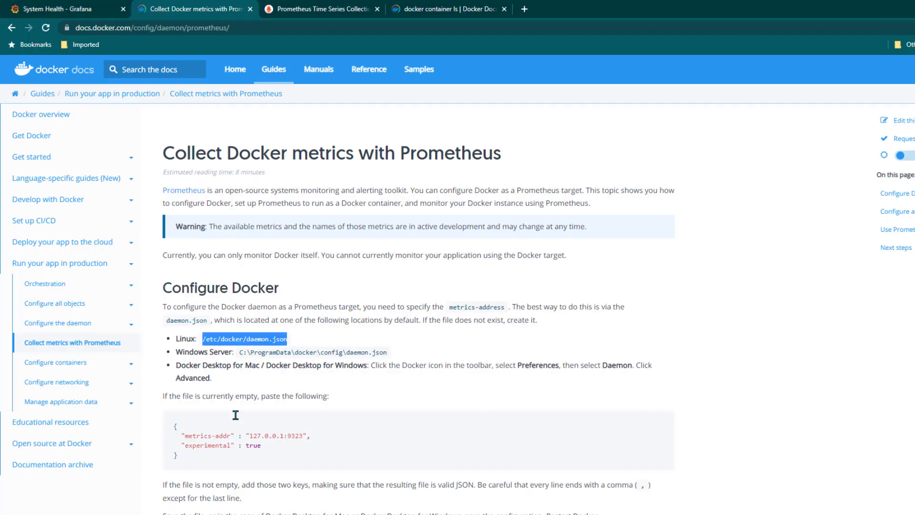
pyautogui.scroll(-2, 240, 429)
pyautogui.moveTo(181, 352); pyautogui.dragTo(169, 324)
pyautogui.hotkey('ctrl', 'c')
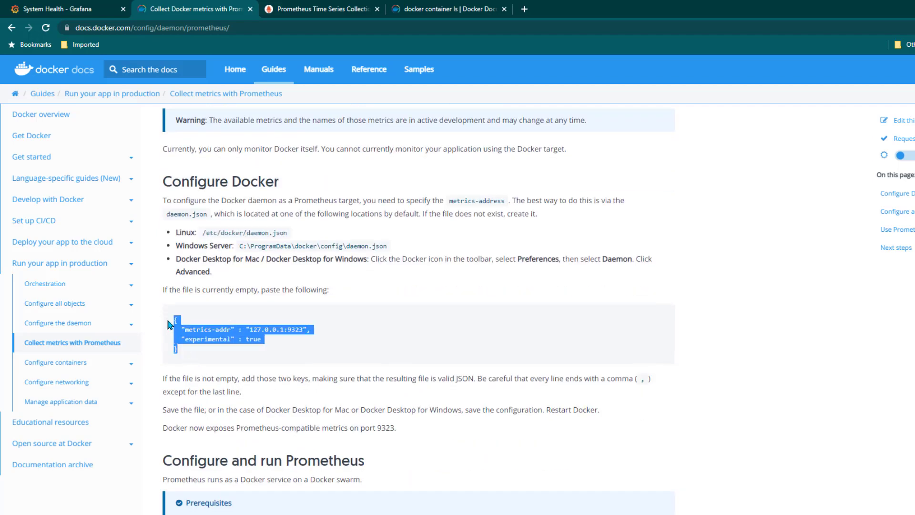
pyautogui.hotkey('alt', 'Tab')
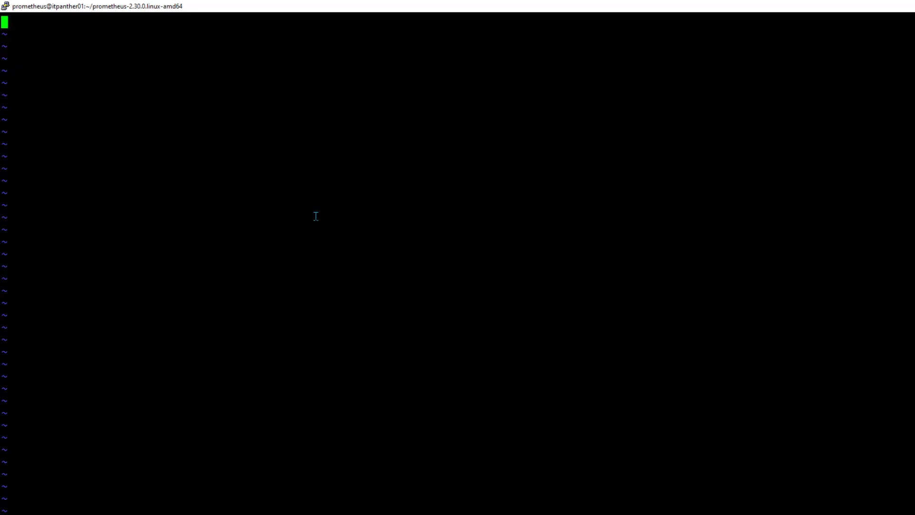
pyautogui.rightClick(317, 217)
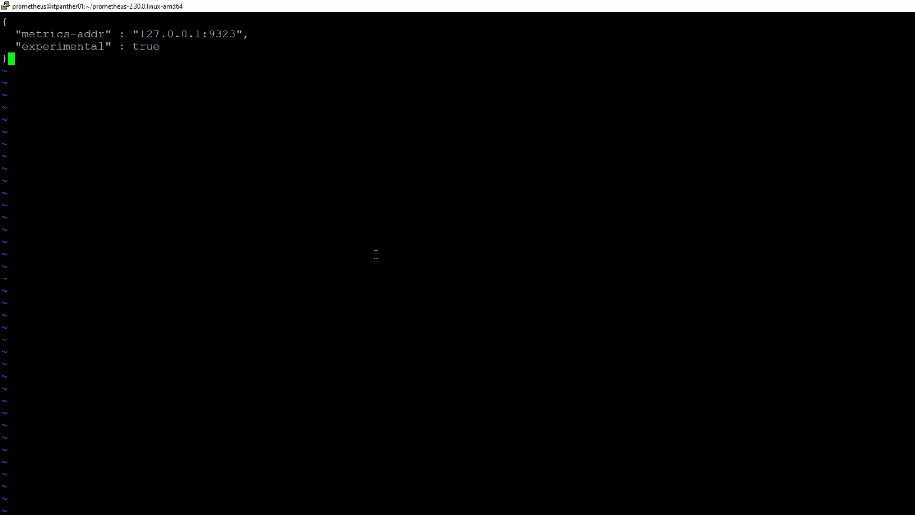
pyautogui.press('Escape')
pyautogui.write(':wq')
pyautogui.press('Return')
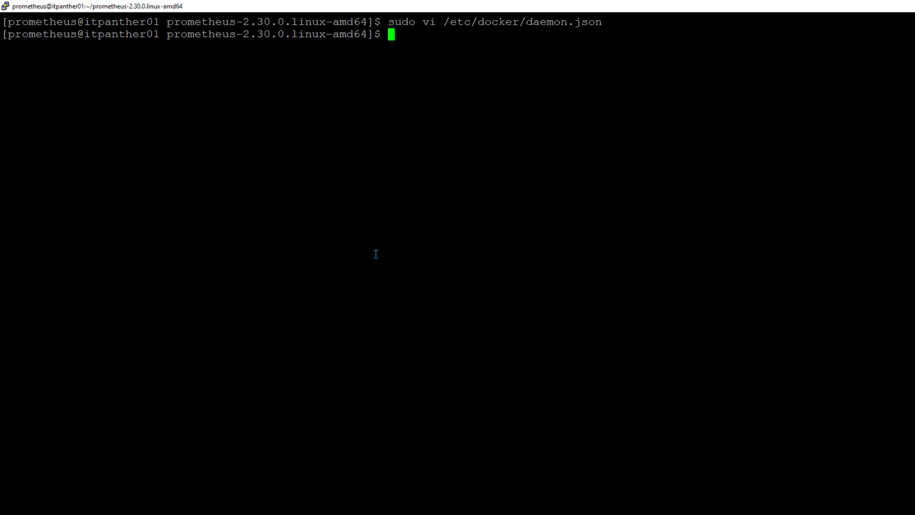
# Restart Docker with systemctl, then run pwd and ls -lrt in the Prometheus directory
pyautogui.write('sudo systemctl res')
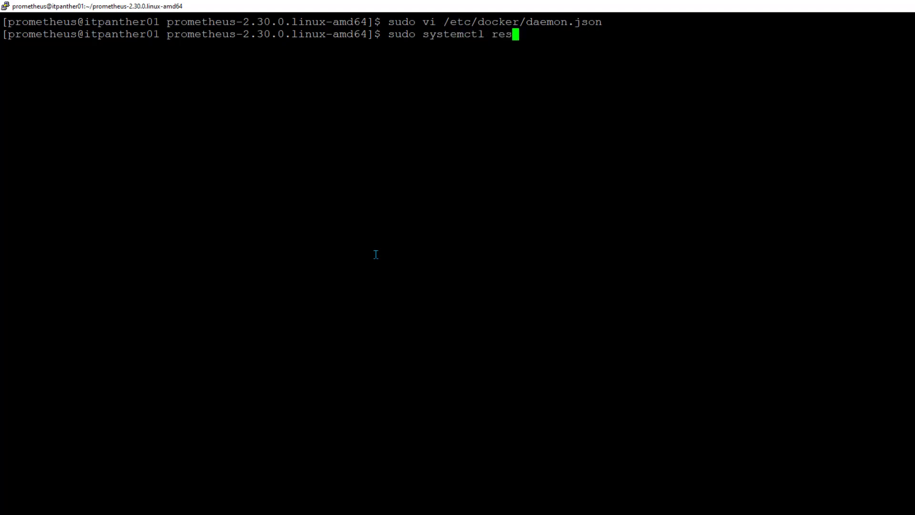
pyautogui.write('tart docker')
pyautogui.press('Return')
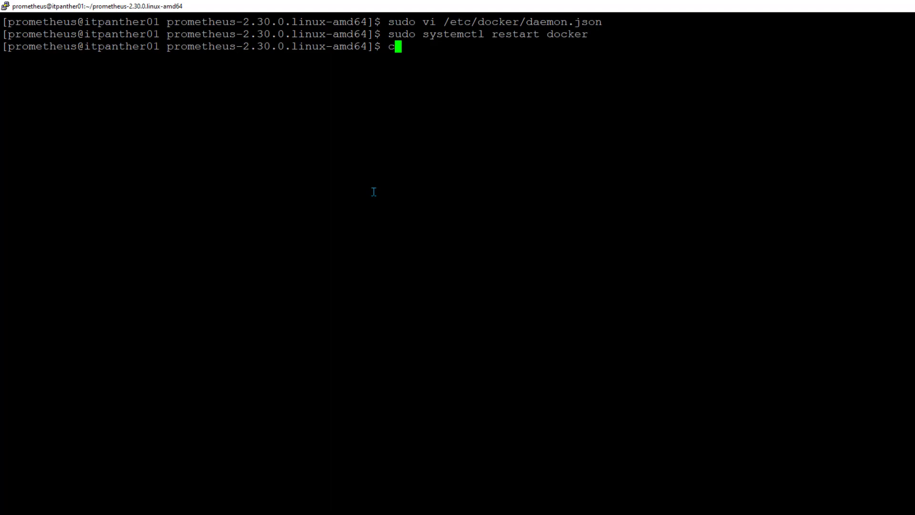
pyautogui.write('pwd')
pyautogui.press('Return')
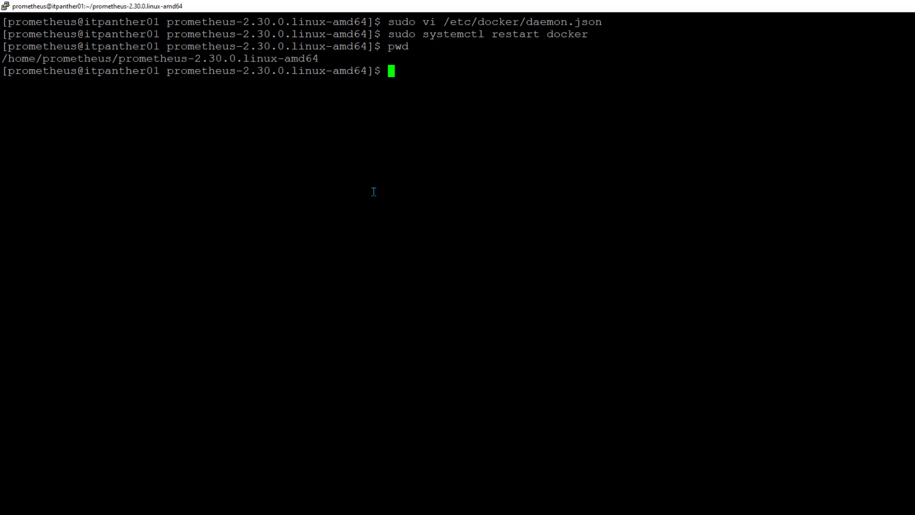
pyautogui.write('ls -lrt')
pyautogui.press('Return')
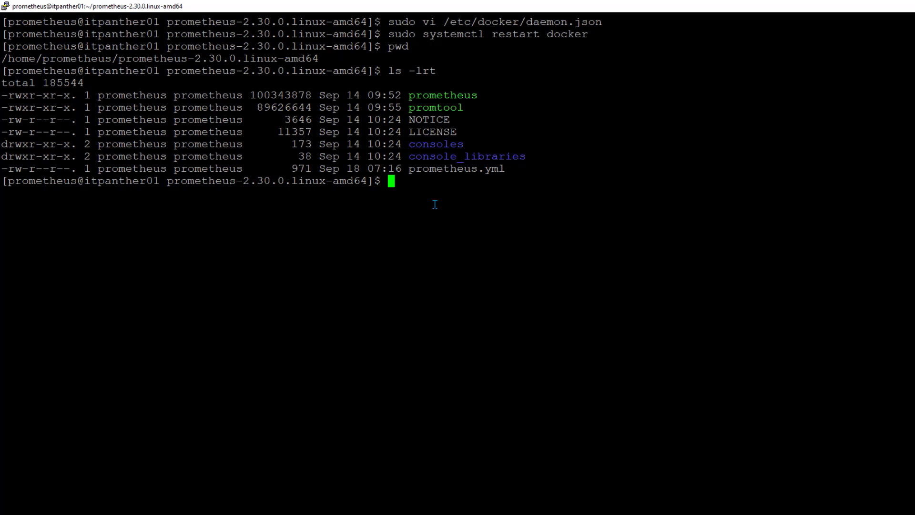
# Open prometheus.yml in vi and start a new '- targets: ["localhost:' line under static_configs
pyautogui.write('vi prometheus')
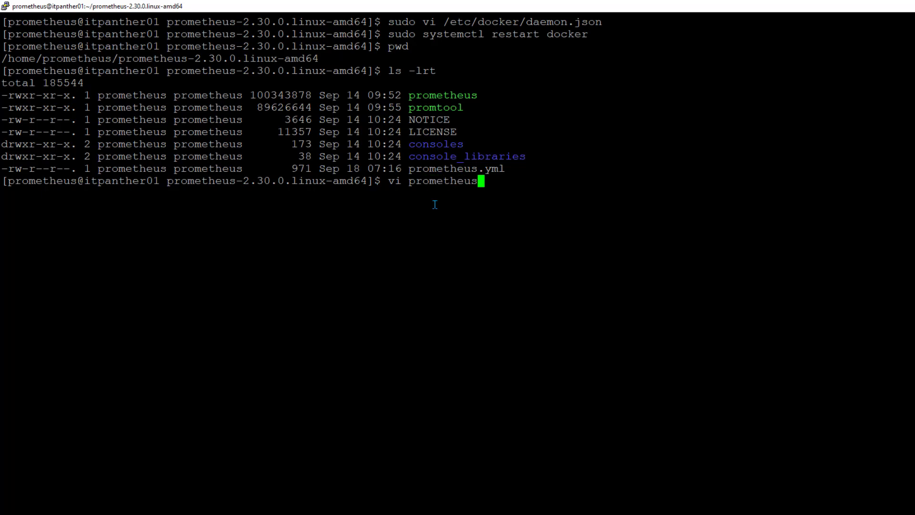
pyautogui.write('.yml')
pyautogui.press('Return')
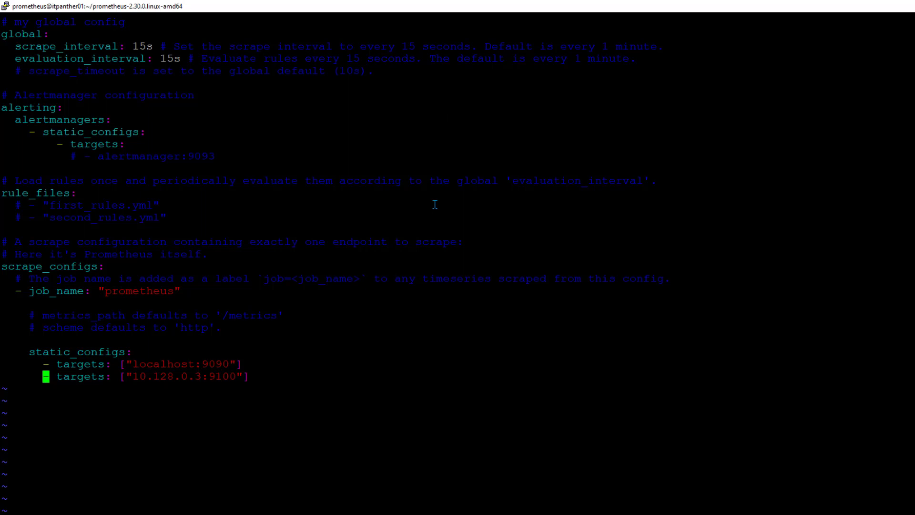
pyautogui.press('o')
pyautogui.press('Tab')
pyautogui.press('Tab')
pyautogui.press('Tab')
pyautogui.press('BackSpace')
pyautogui.press('BackSpace')
pyautogui.press('BackSpace')
pyautogui.press('BackSpace')
pyautogui.press('BackSpace')
pyautogui.press('BackSpace')
pyautogui.press('BackSpace')
pyautogui.press('BackSpace')
pyautogui.press('BackSpace')
pyautogui.press('BackSpace')
pyautogui.press('BackSpace')
pyautogui.press('BackSpace')
pyautogui.press('BackSpace')
pyautogui.press('BackSpace')
pyautogui.press('BackSpace')
pyautogui.press('BackSpace')
pyautogui.press('BackSpace')
pyautogui.write('- targets: [p]')
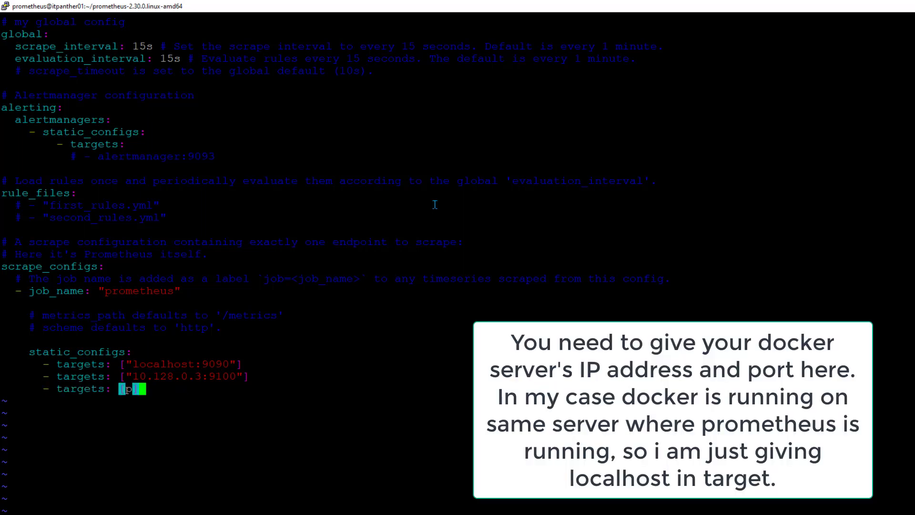
pyautogui.press('BackSpace')
pyautogui.press('BackSpace')
pyautogui.write('"localhost:')
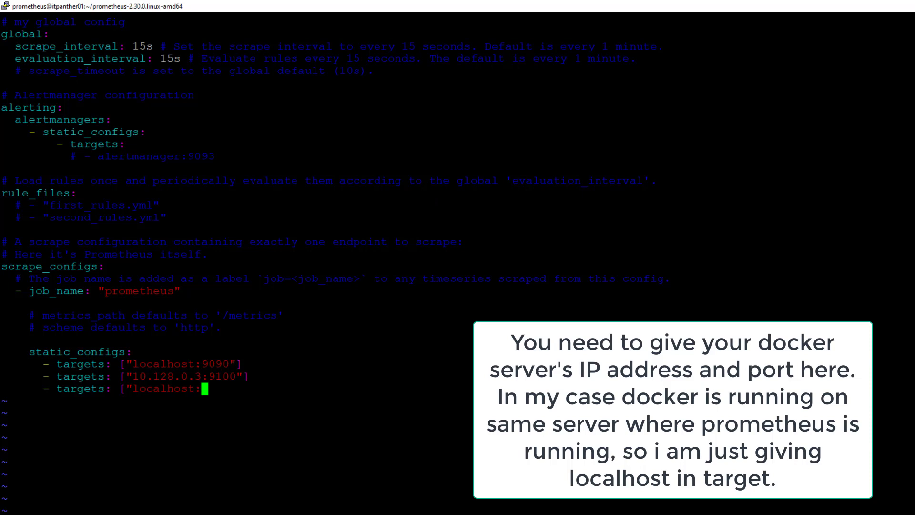
# Check port 9323 in the docs, complete the localhost:9323 target, and save prometheus.yml
pyautogui.hotkey('alt', 'Tab')
pyautogui.click(291, 340)
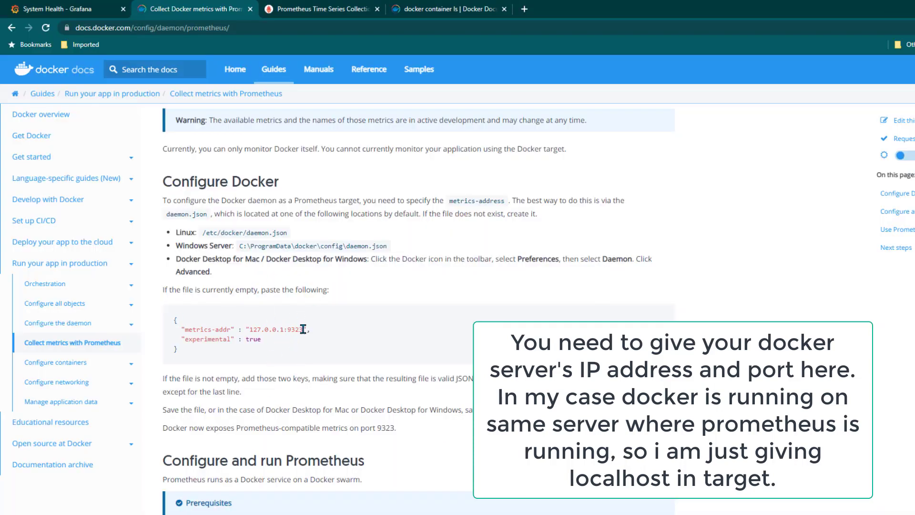
pyautogui.hotkey('alt', 'Tab')
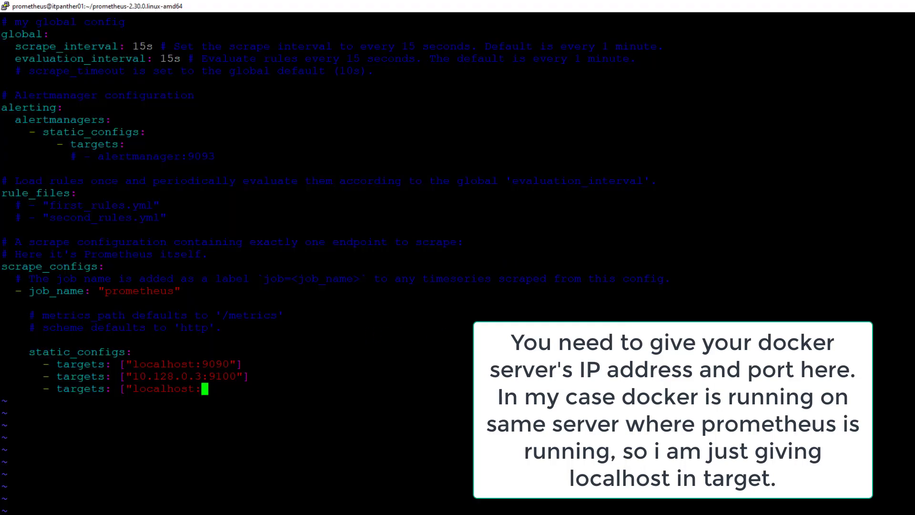
pyautogui.write('9323"]')
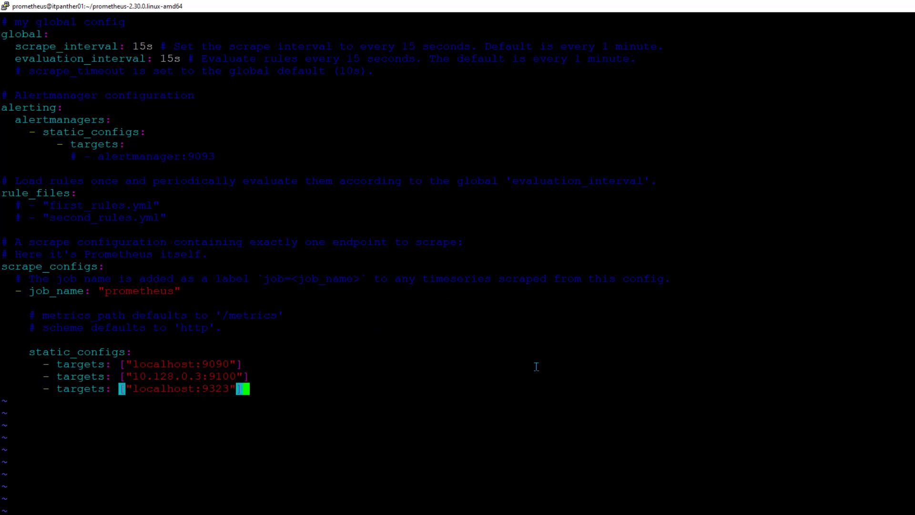
pyautogui.press('Escape')
pyautogui.write(':wq')
pyautogui.press('Return')
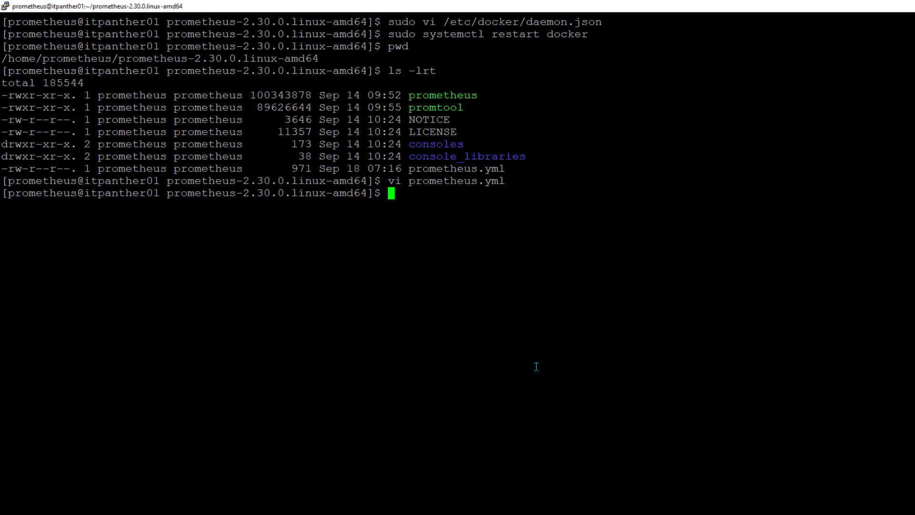
# Restart the Prometheus service and confirm systemctl status shows it active (running)
pyautogui.write('sudo syst')
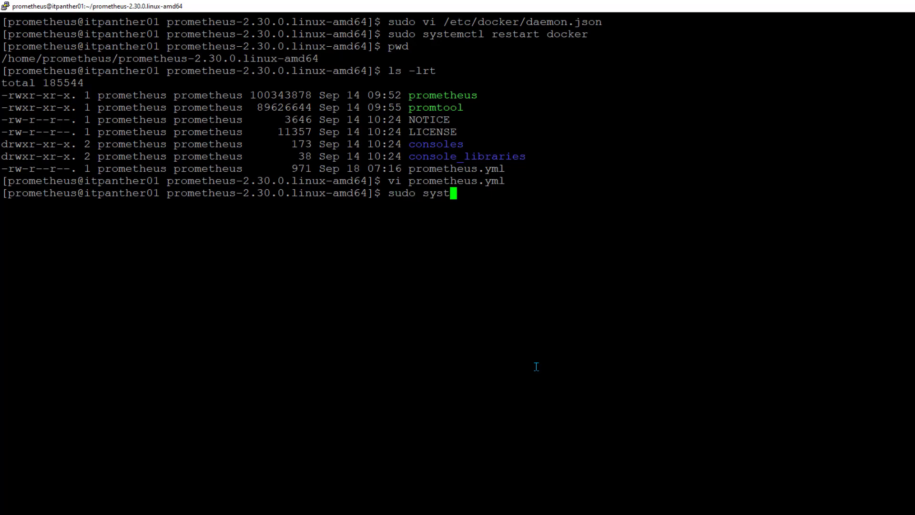
pyautogui.write('emctl resta')
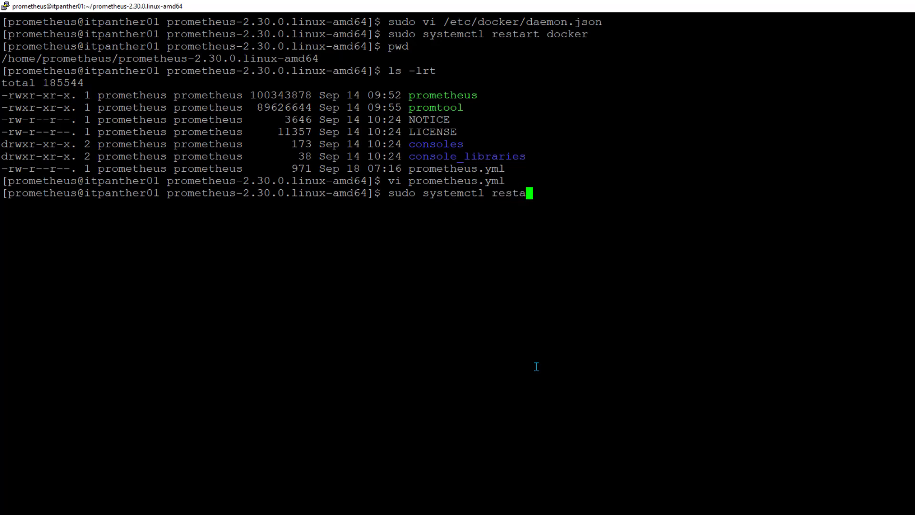
pyautogui.write('rt prometheus')
pyautogui.press('Return')
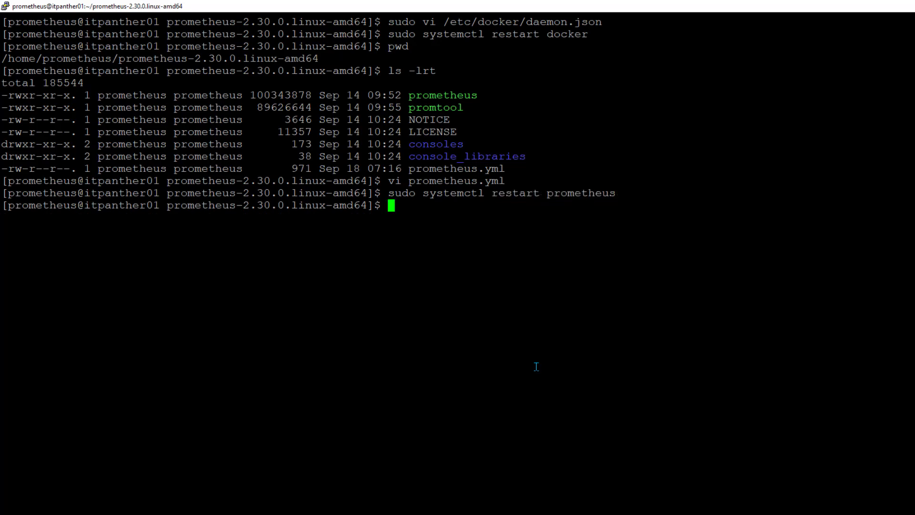
pyautogui.press('Up')
pyautogui.press('Left')
pyautogui.press('Left')
pyautogui.press('Left')
pyautogui.press('Left')
pyautogui.press('Left')
pyautogui.press('Left')
pyautogui.press('Left')
pyautogui.press('Left')
pyautogui.press('Left')
pyautogui.press('Left')
pyautogui.press('Left')
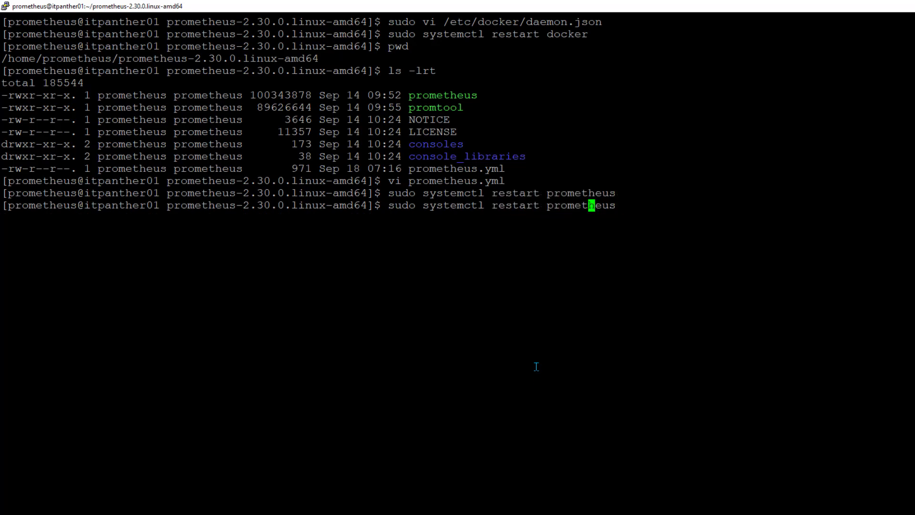
pyautogui.press('BackSpace')
pyautogui.press('BackSpace')
pyautogui.press('BackSpace')
pyautogui.press('BackSpace')
pyautogui.press('BackSpace')
pyautogui.press('BackSpace')
pyautogui.press('BackSpace')
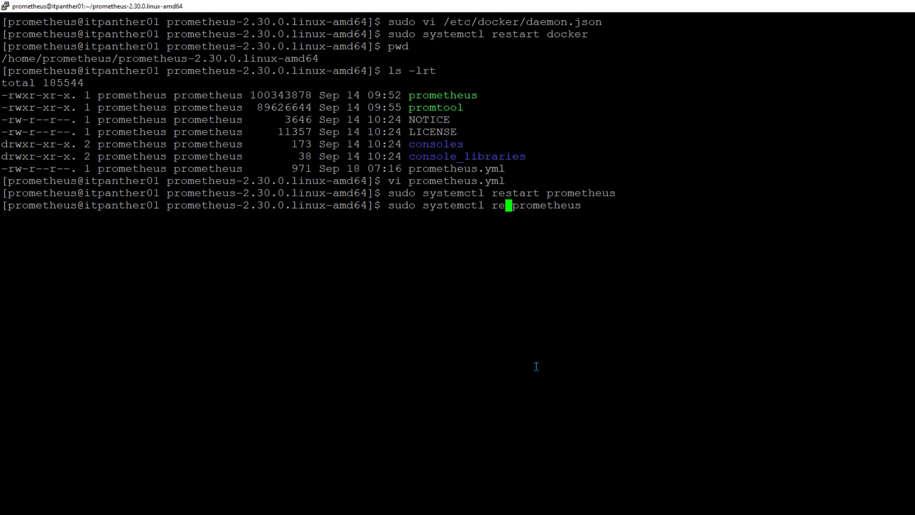
pyautogui.write('status')
pyautogui.press('Return')
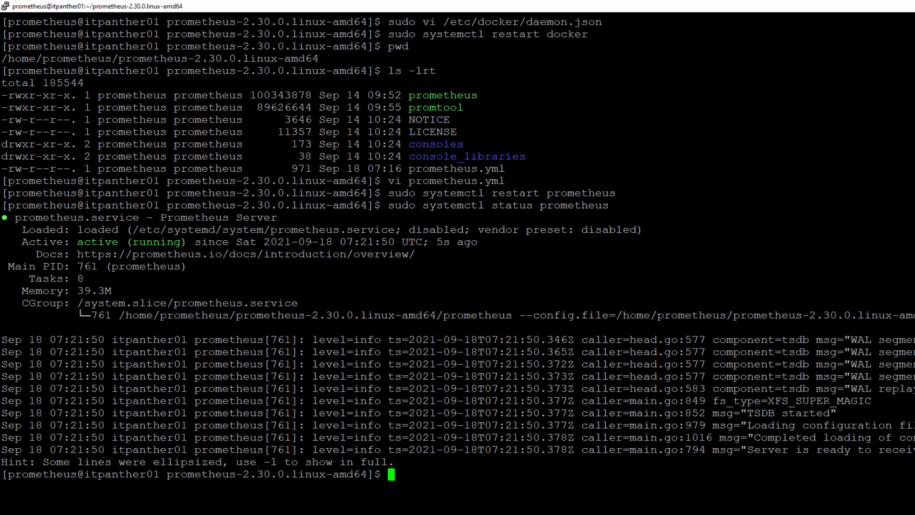
pyautogui.hotkey('alt', 'Tab')
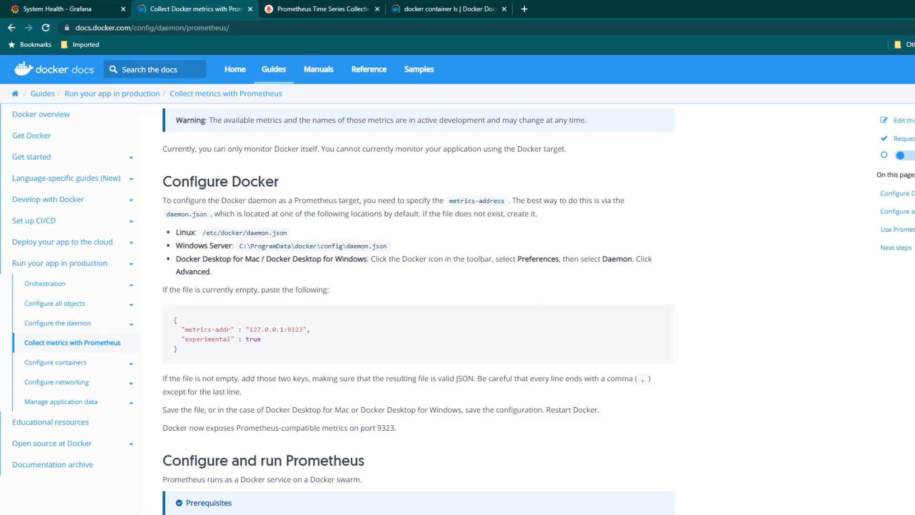
# Run sum by(state)(engine_daemon_container_states_containers{}) in Prometheus: 5 stopped, 0 running, 0 paused
pyautogui.click(331, 7)
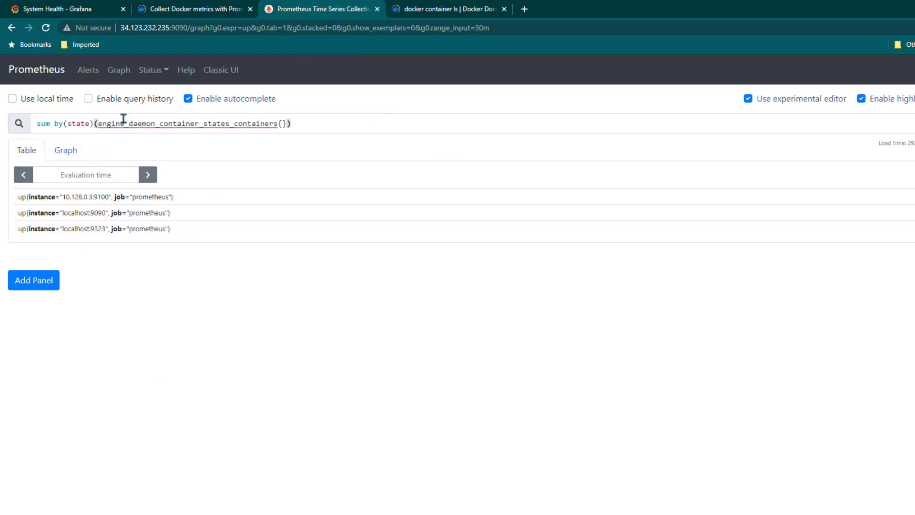
pyautogui.moveTo(306, 124); pyautogui.dragTo(33, 128)
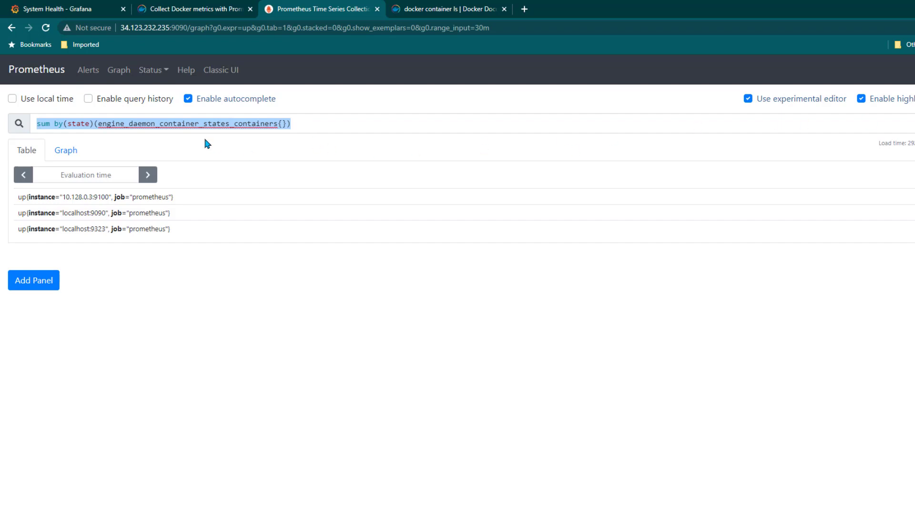
pyautogui.press('Return')
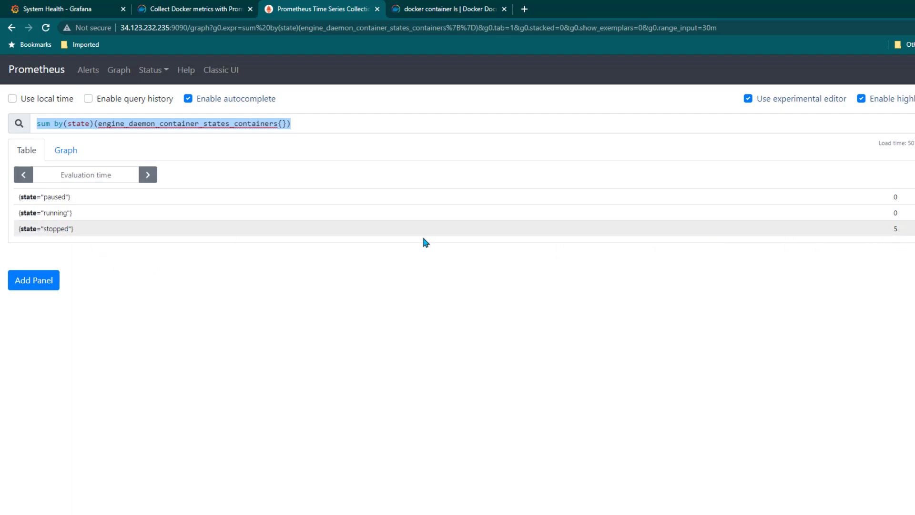
pyautogui.doubleClick(896, 229)
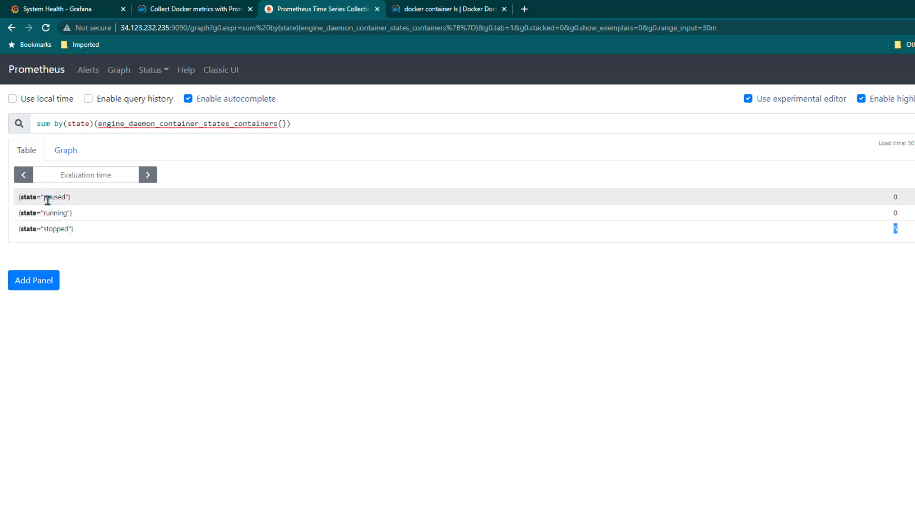
pyautogui.moveTo(48, 197); pyautogui.dragTo(68, 197)
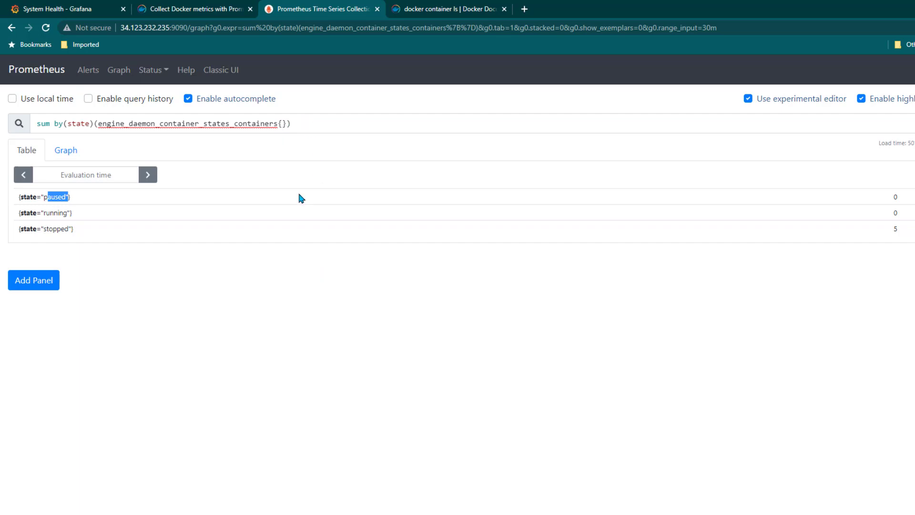
pyautogui.click(445, 10)
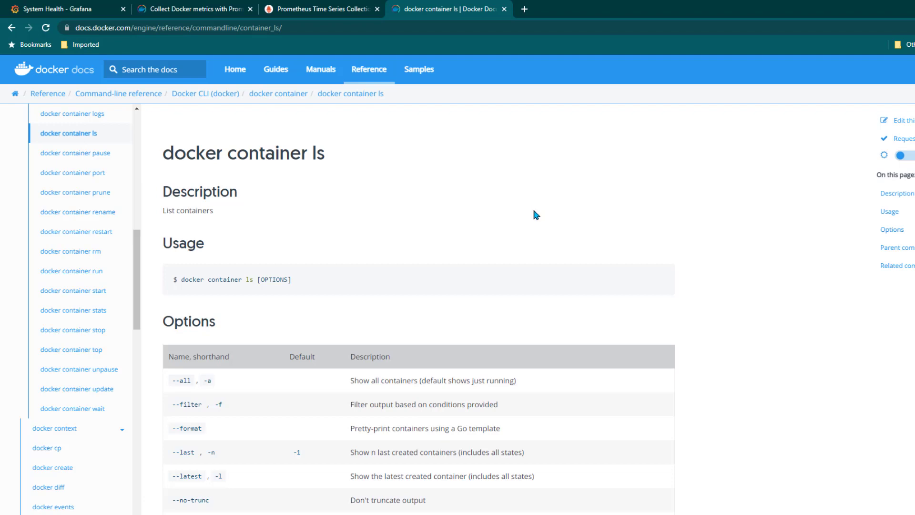
# Review the Options table on the docker container ls reference page
pyautogui.scroll(-6, 252, 286)
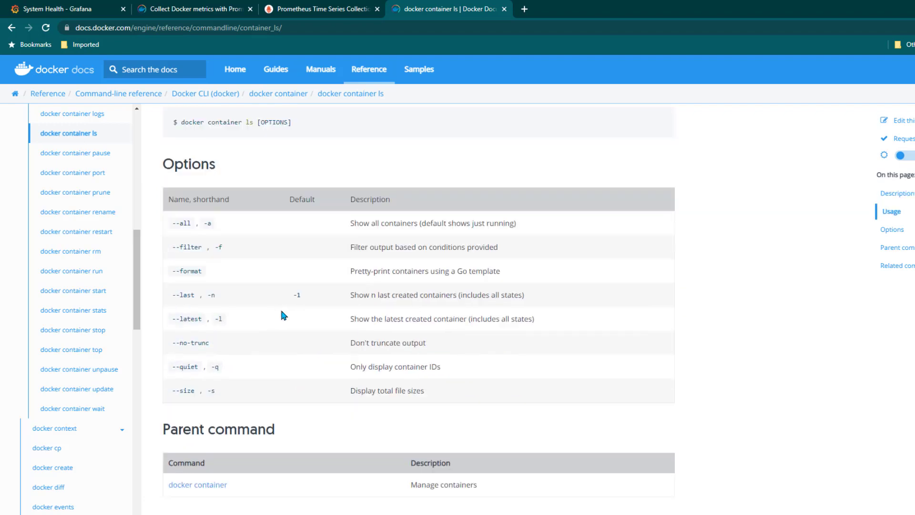
pyautogui.scroll(5, 308, 349)
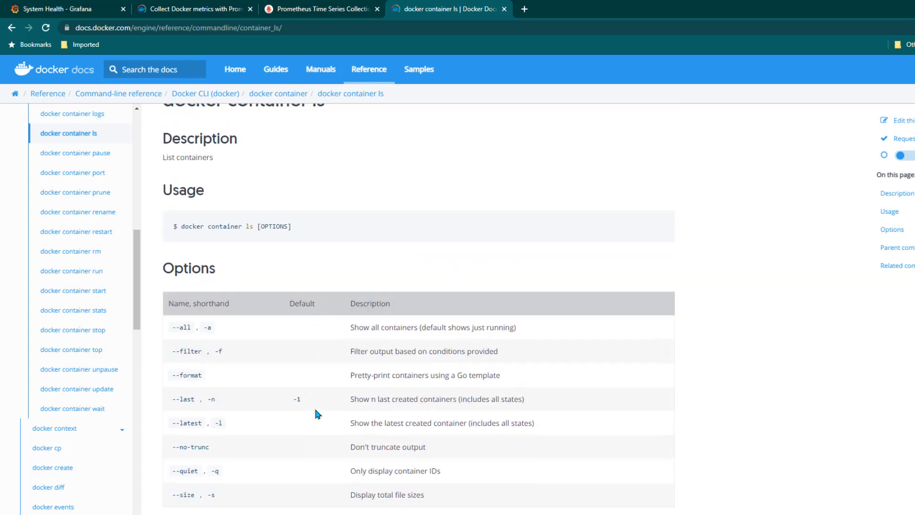
pyautogui.hotkey('alt', 'Tab')
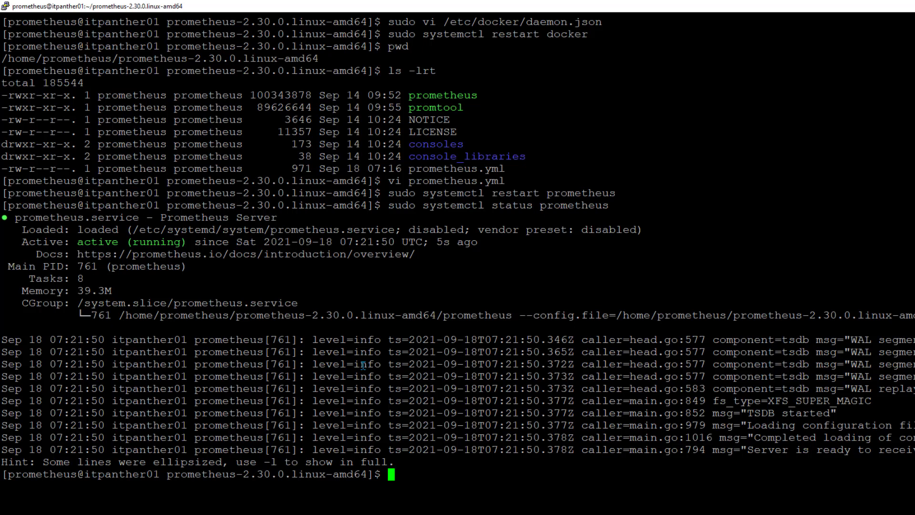
# Clear the terminal and list all five containers with docker container ls -a, comparing with Prometheus
pyautogui.write('clear')
pyautogui.press('Return')
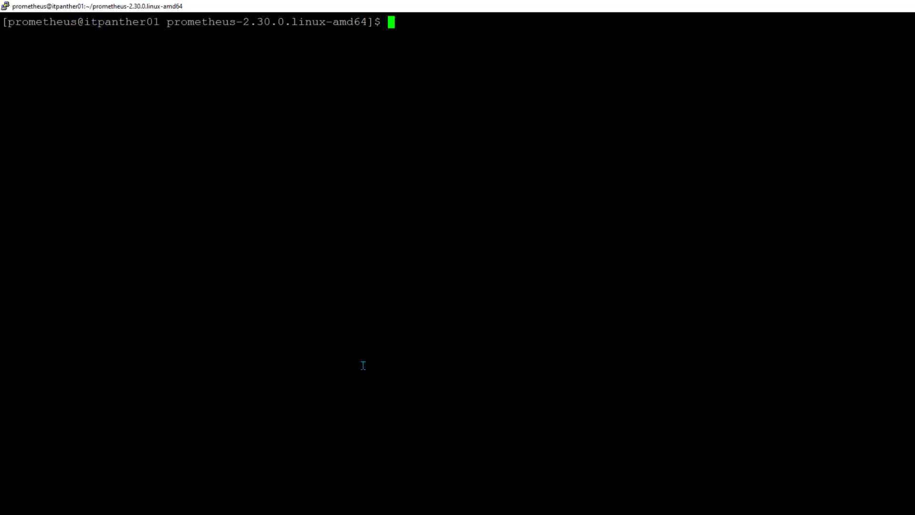
pyautogui.write('docker contai')
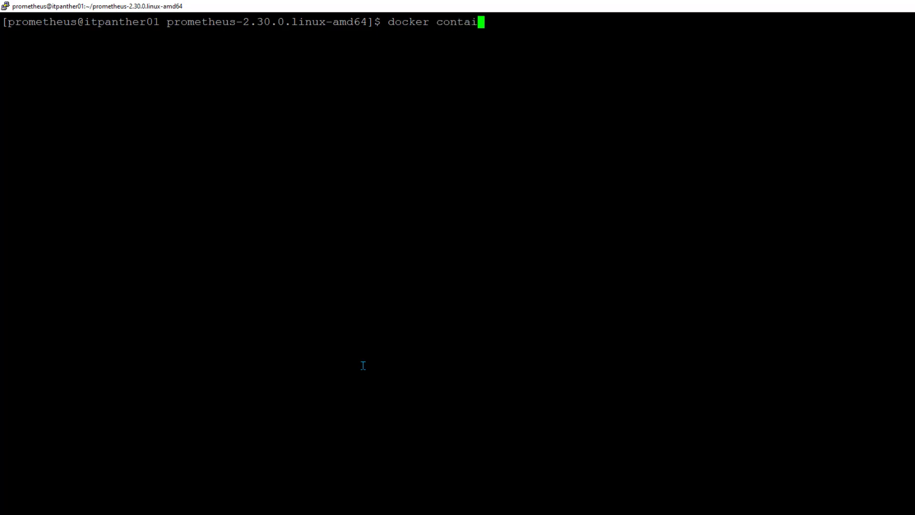
pyautogui.write('ner ls')
pyautogui.write('-a')
pyautogui.press('Return')
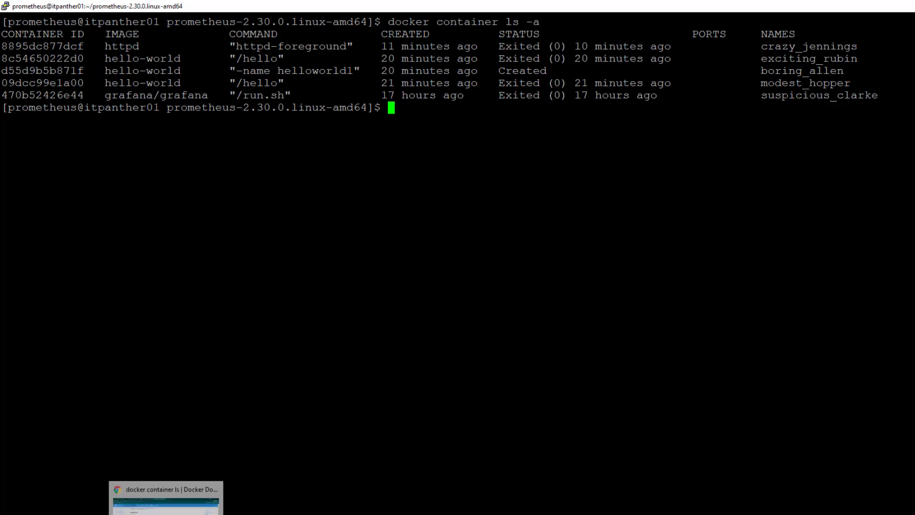
pyautogui.click(167, 498)
pyautogui.click(323, 12)
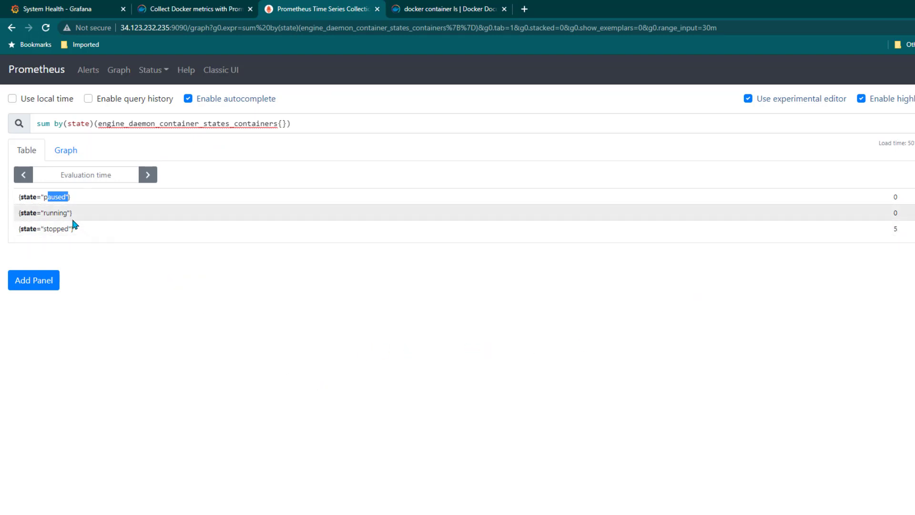
pyautogui.hotkey('alt', 'Tab')
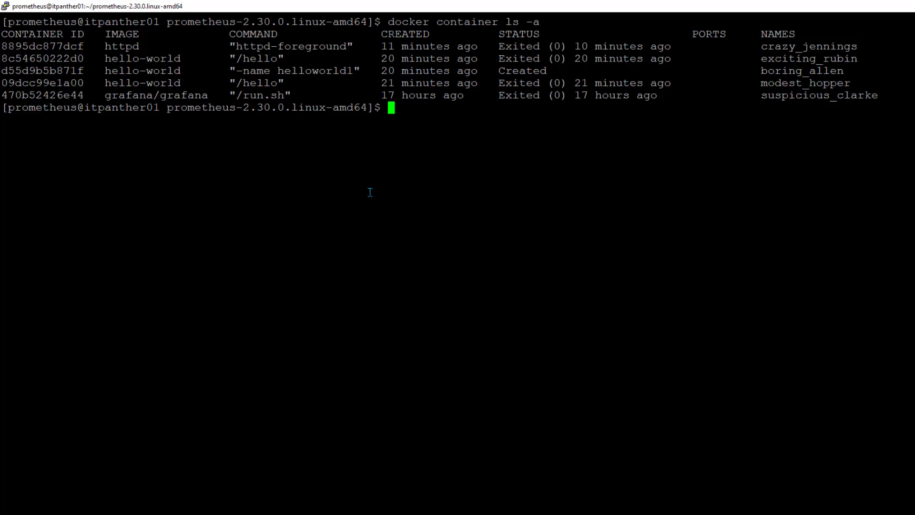
# Launch a detached httpd container with docker run -d httpd
pyautogui.write('docker run ')
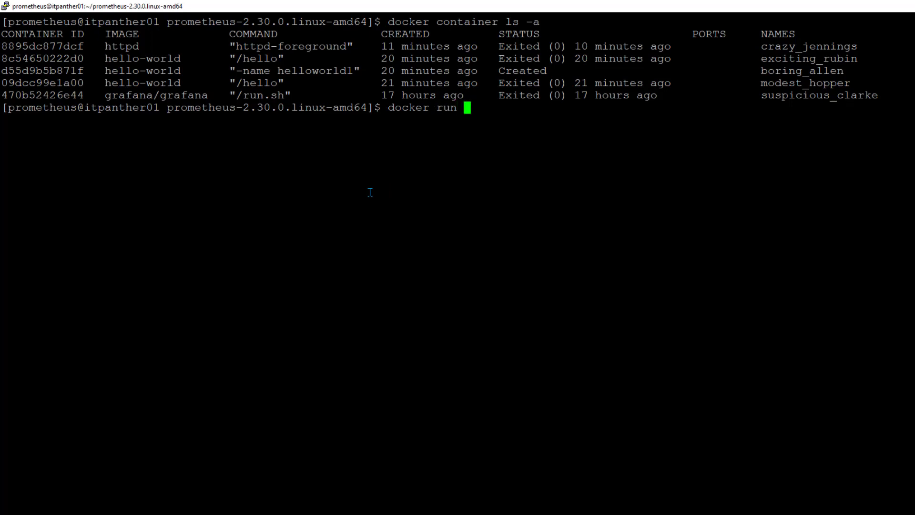
pyautogui.write('-d httpd')
pyautogui.press('Return')
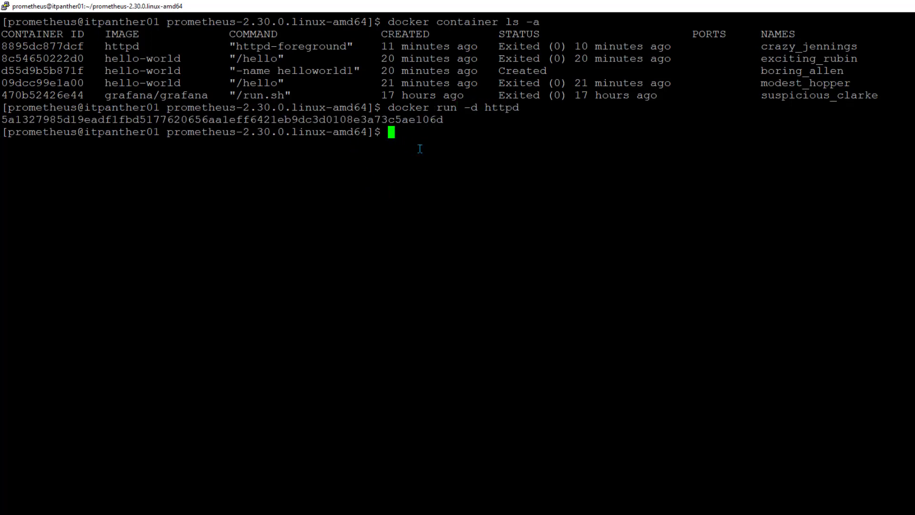
pyautogui.hotkey('alt', 'Tab')
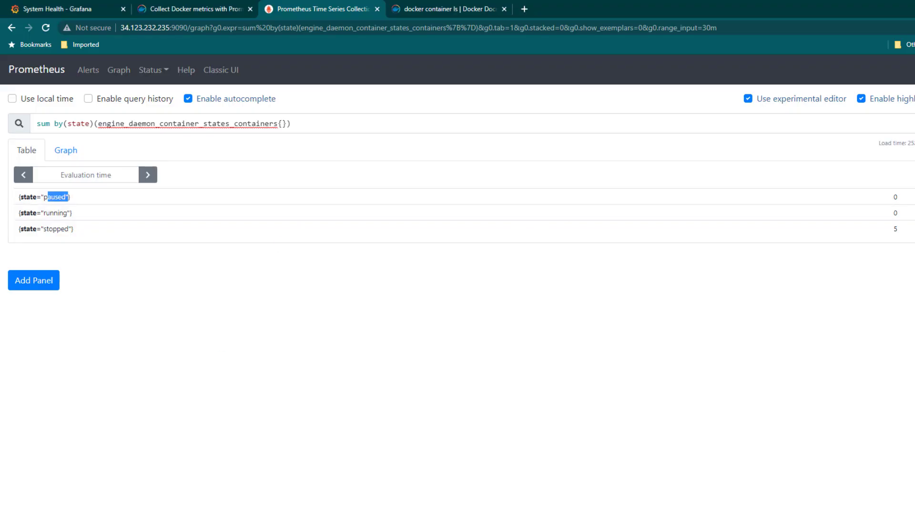
# Rerun the Prometheus container-state query until it shows running 1, then copy the query
pyautogui.click(872, 126)
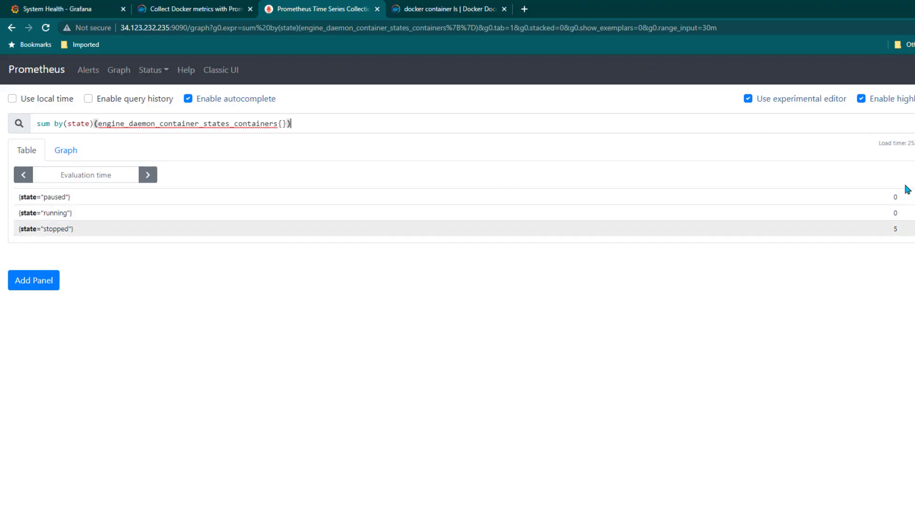
pyautogui.press('Return')
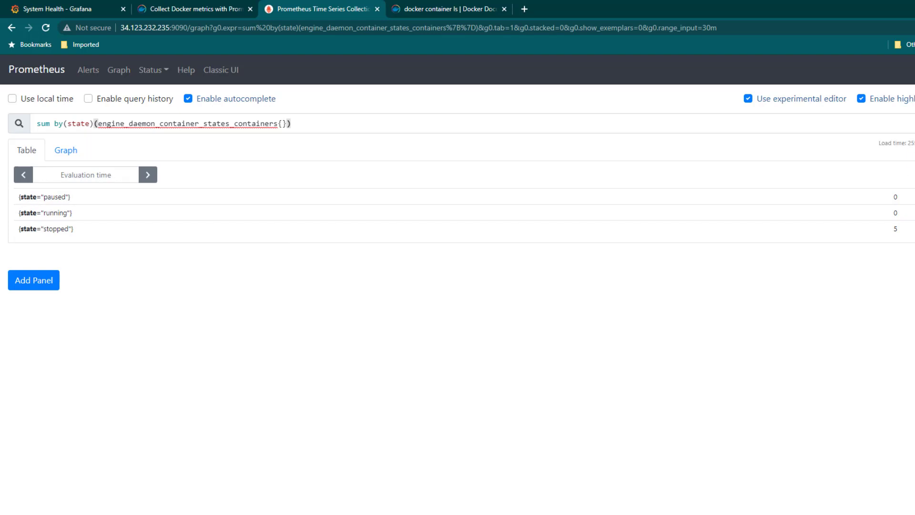
pyautogui.press('Return')
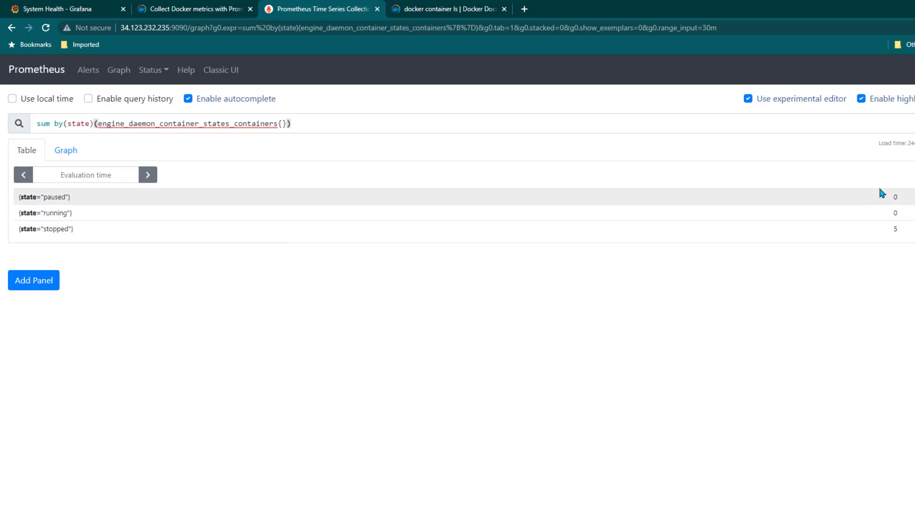
pyautogui.press('Return')
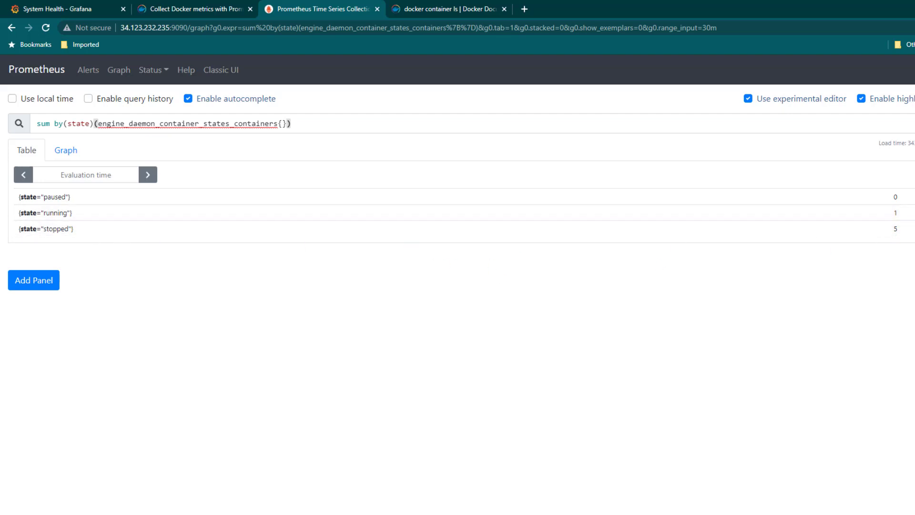
pyautogui.press('Return')
pyautogui.moveTo(313, 123); pyautogui.dragTo(0, 131)
pyautogui.hotkey('ctrl', 'c')
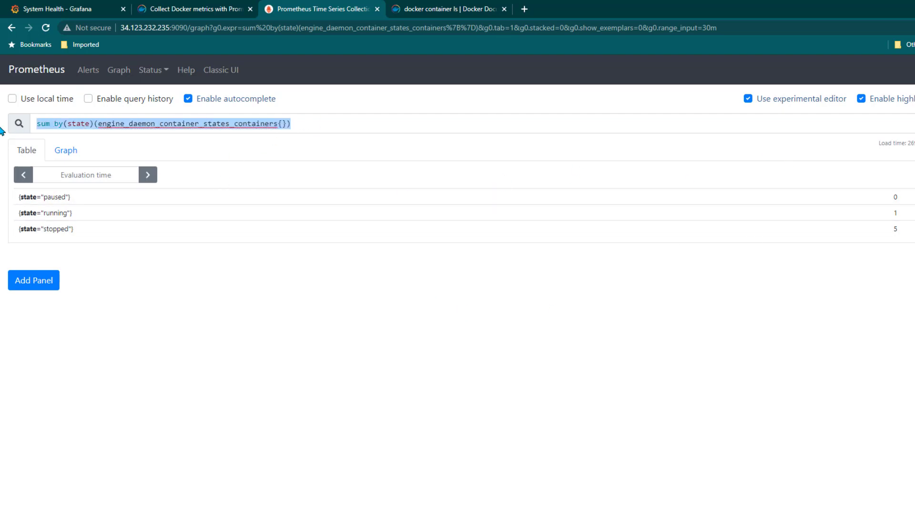
pyautogui.click(84, 14)
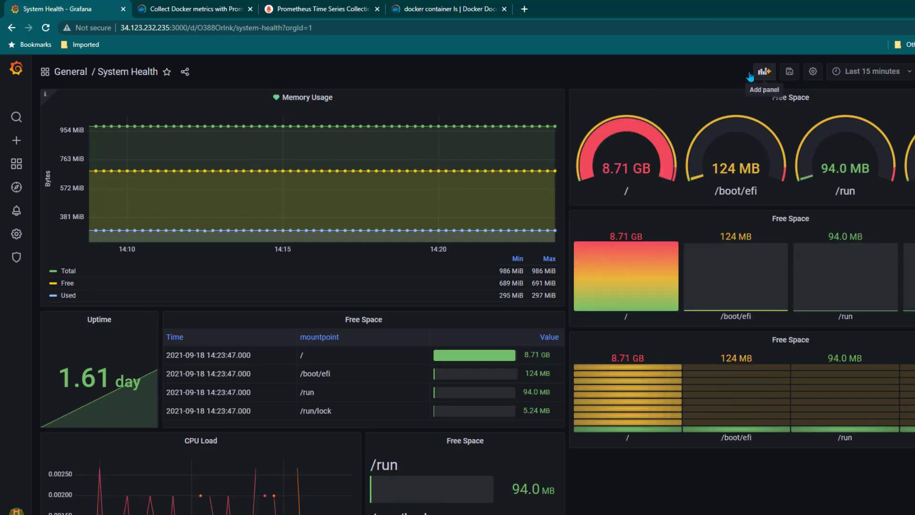
# Add a new pie chart panel plotting sum by(state)(engine_daemon_container_states_containers{})
pyautogui.click(764, 71)
pyautogui.click(179, 151)
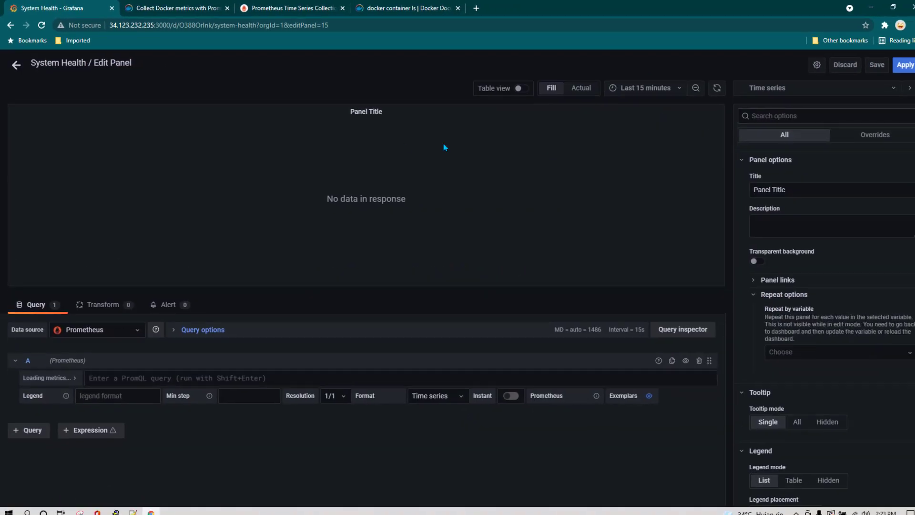
pyautogui.click(794, 88)
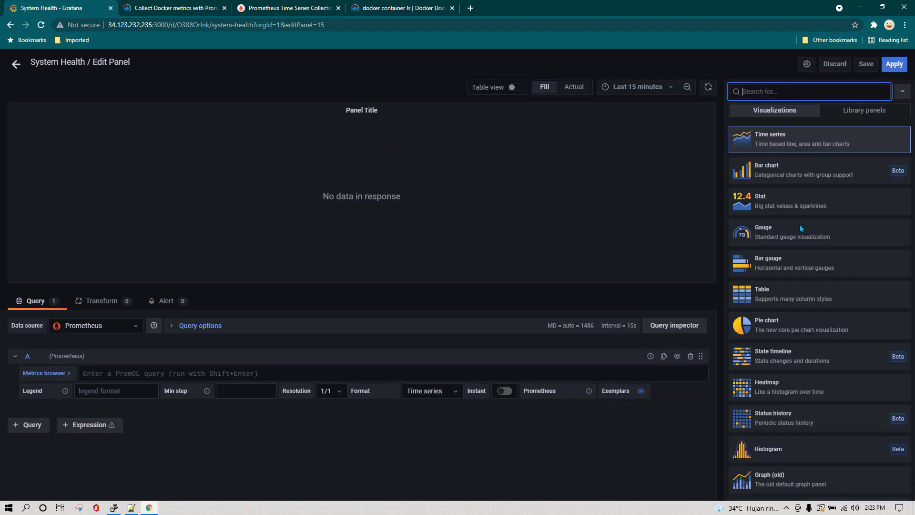
pyautogui.click(782, 327)
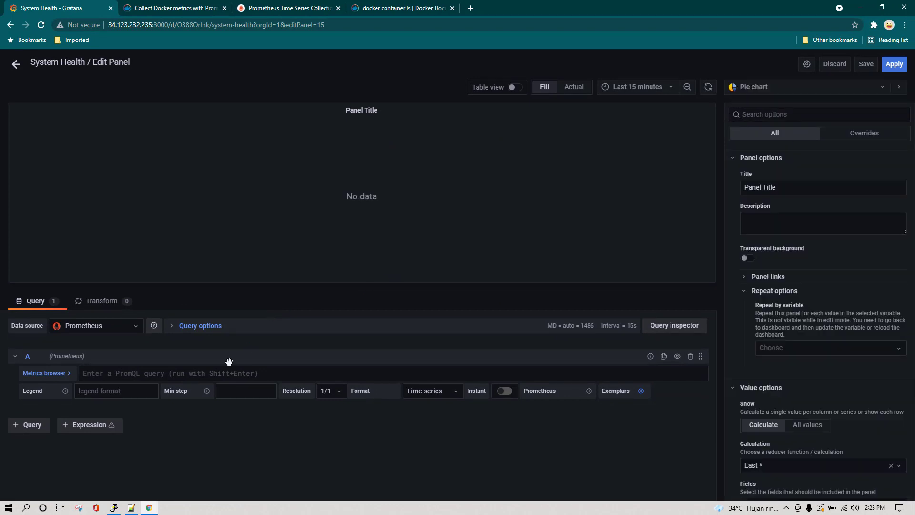
pyautogui.hotkey('ctrl', 'v')
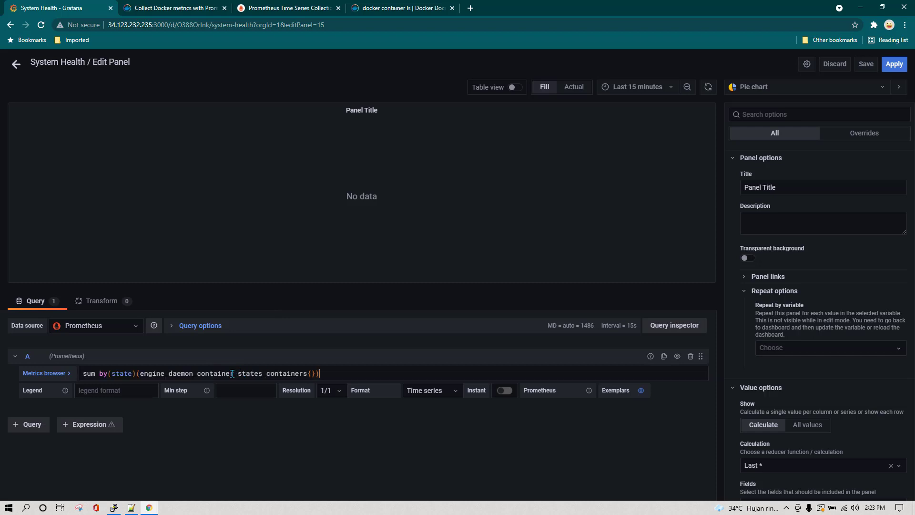
pyautogui.click(443, 445)
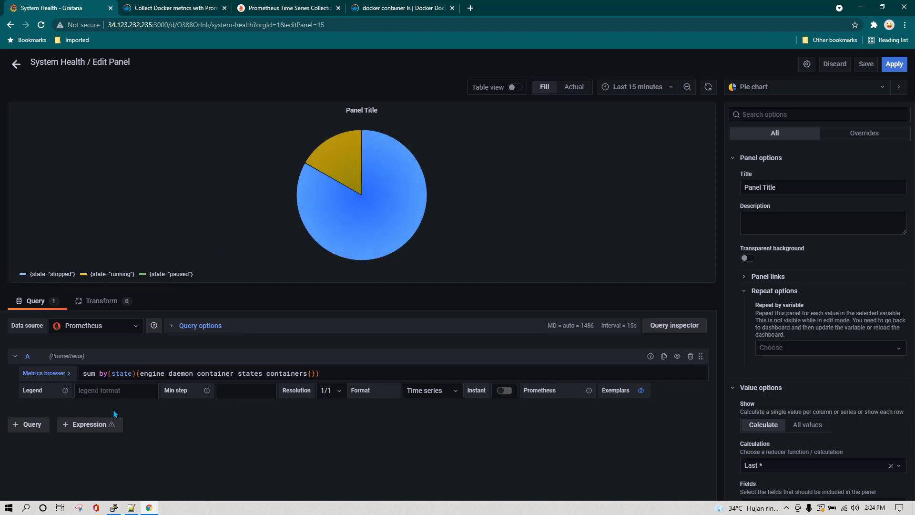
# Set the pie legend format to {{state}}, legend mode Table, legend values Value, and apply
pyautogui.click(118, 390)
pyautogui.write('{{state')
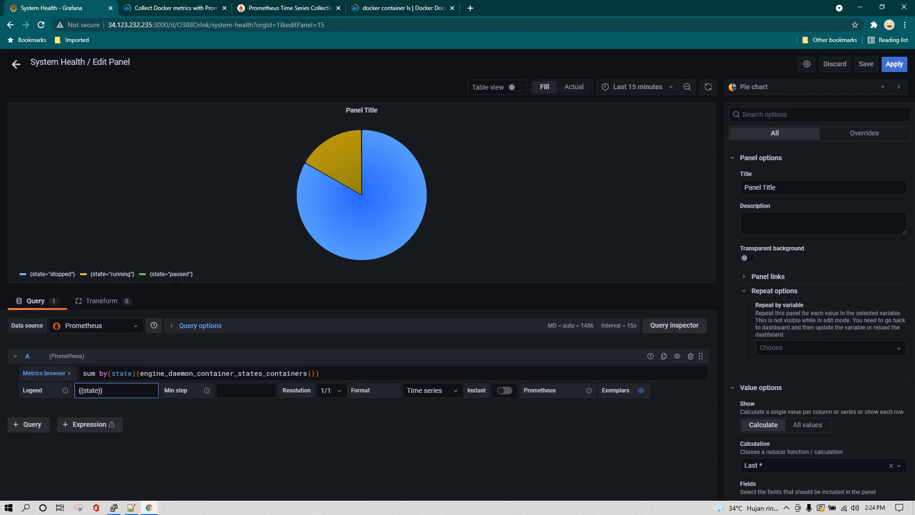
pyautogui.click(265, 435)
pyautogui.scroll(-5, 797, 342)
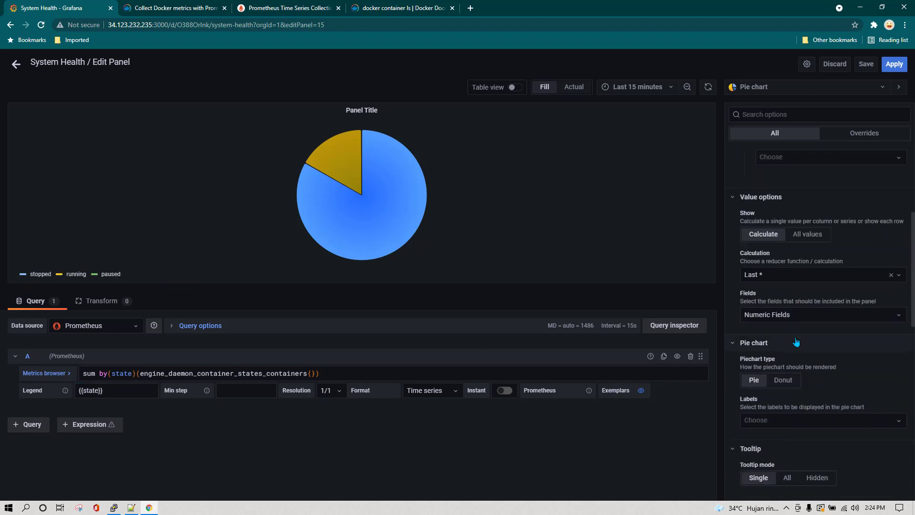
pyautogui.scroll(-3, 796, 341)
pyautogui.click(783, 297)
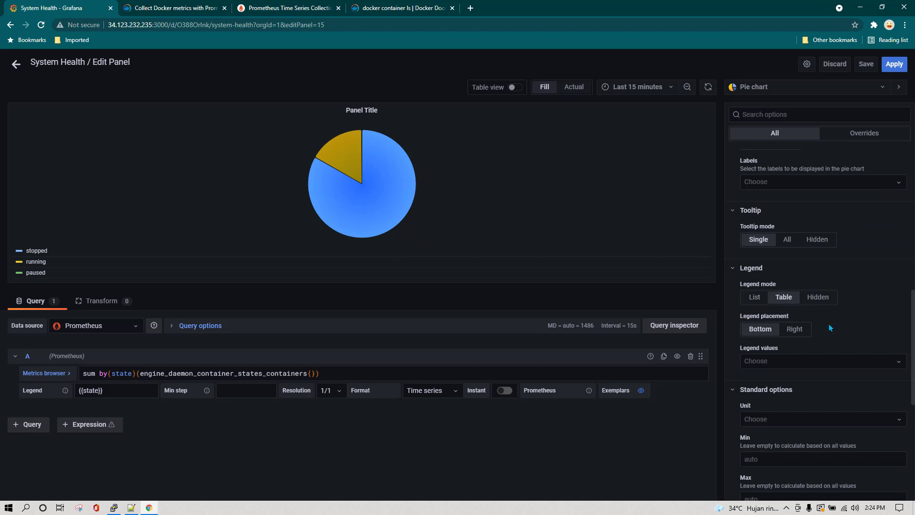
pyautogui.scroll(-1, 832, 329)
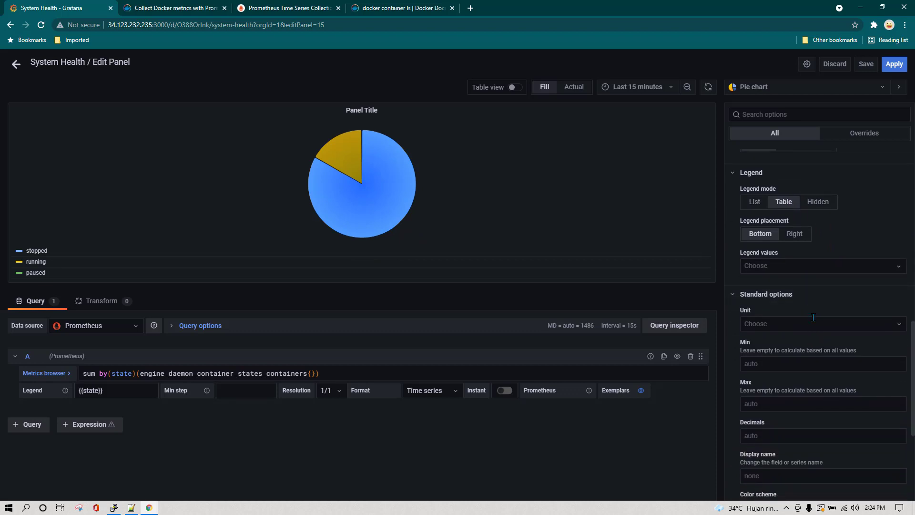
pyautogui.scroll(-1, 814, 353)
pyautogui.click(810, 268)
pyautogui.click(760, 299)
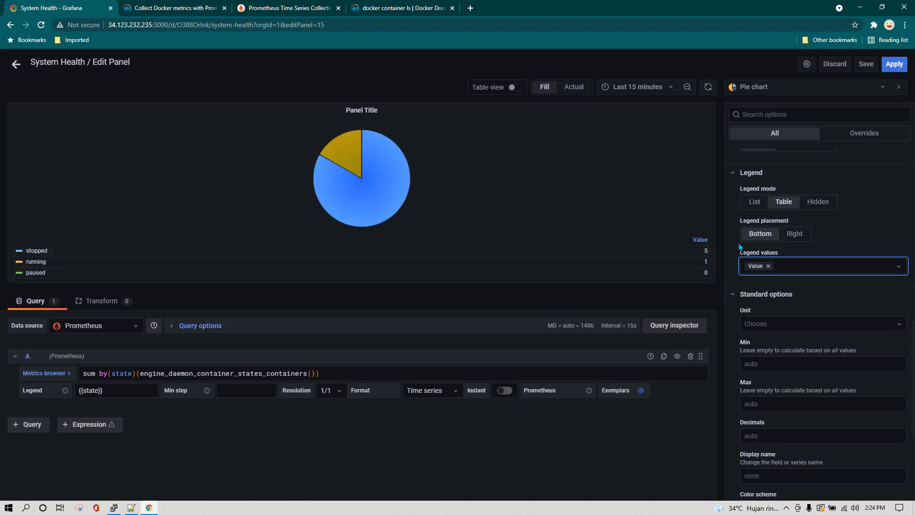
pyautogui.click(895, 65)
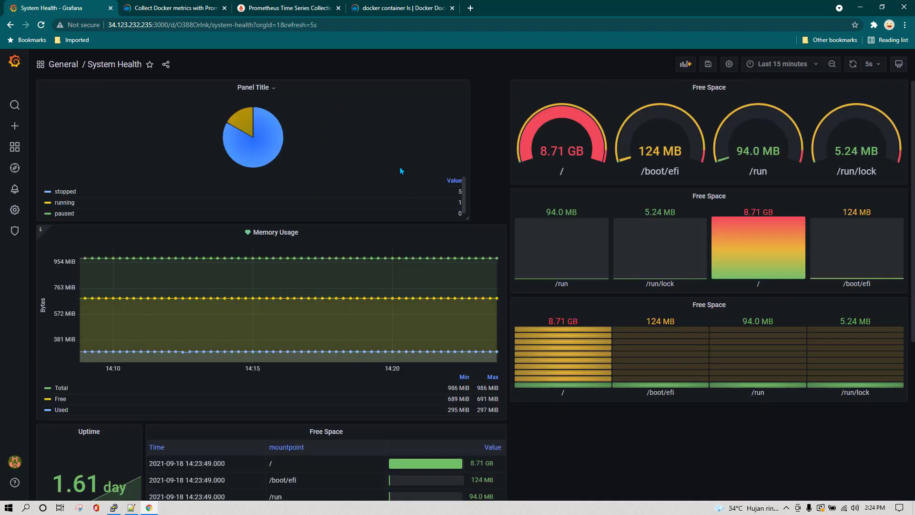
# Retitle the pie panel 'Docker container status' and apply it to the dashboard
pyautogui.click(253, 87)
pyautogui.press('e')
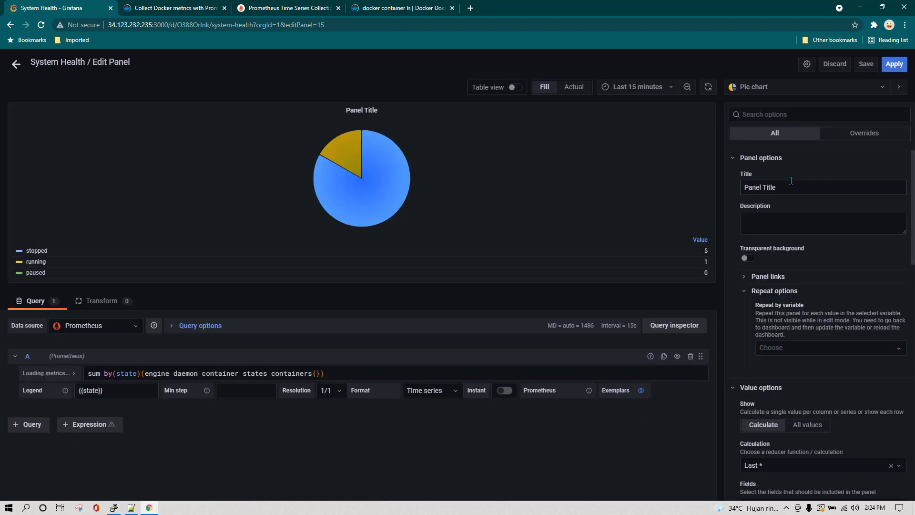
pyautogui.tripleClick(794, 187)
pyautogui.write('Docker container status')
pyautogui.click(894, 65)
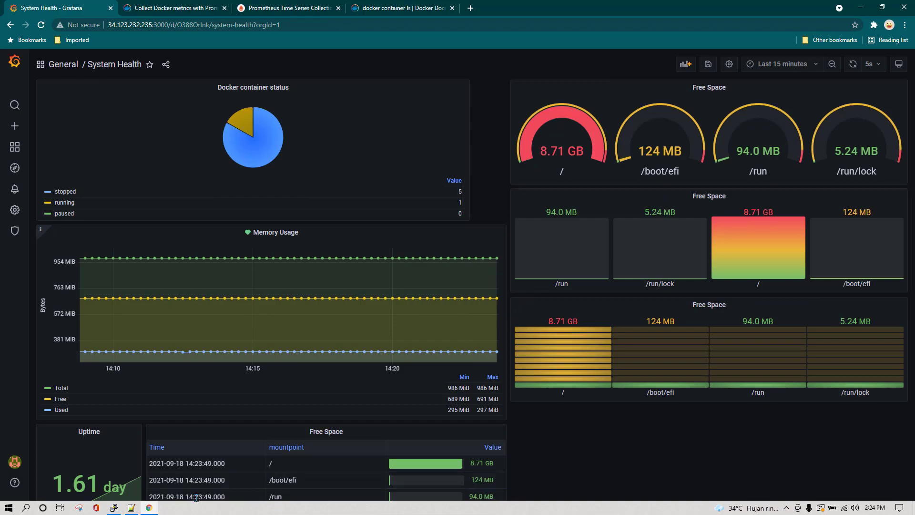
# Start another httpd container and refresh the Grafana dashboard
pyautogui.click(114, 508)
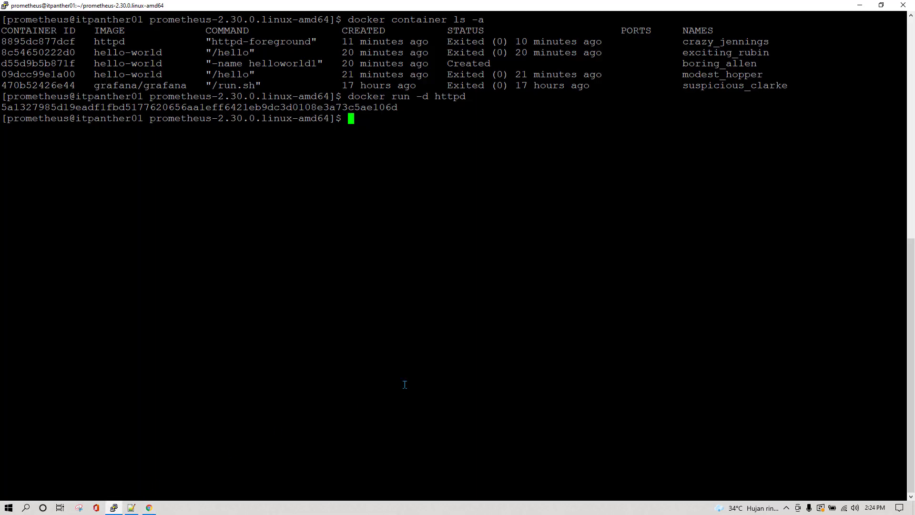
pyautogui.press('Up')
pyautogui.press('Return')
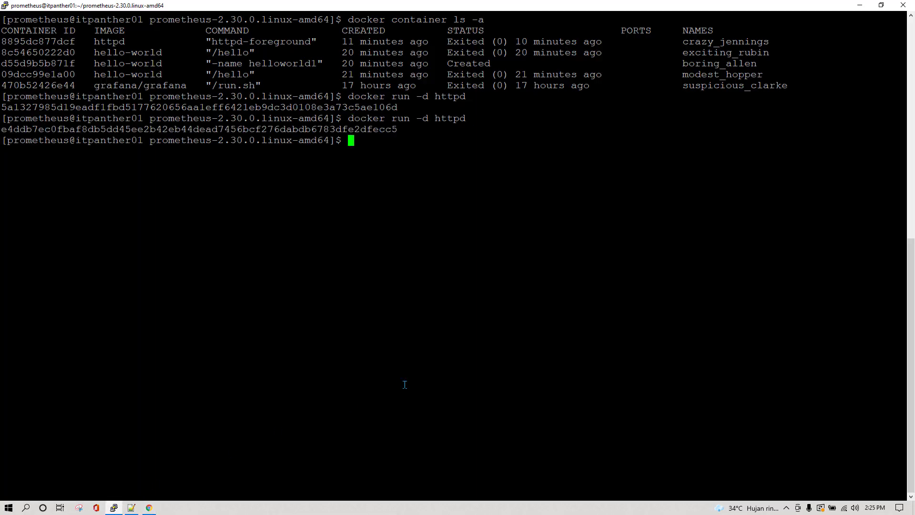
pyautogui.hotkey('alt', 'Tab')
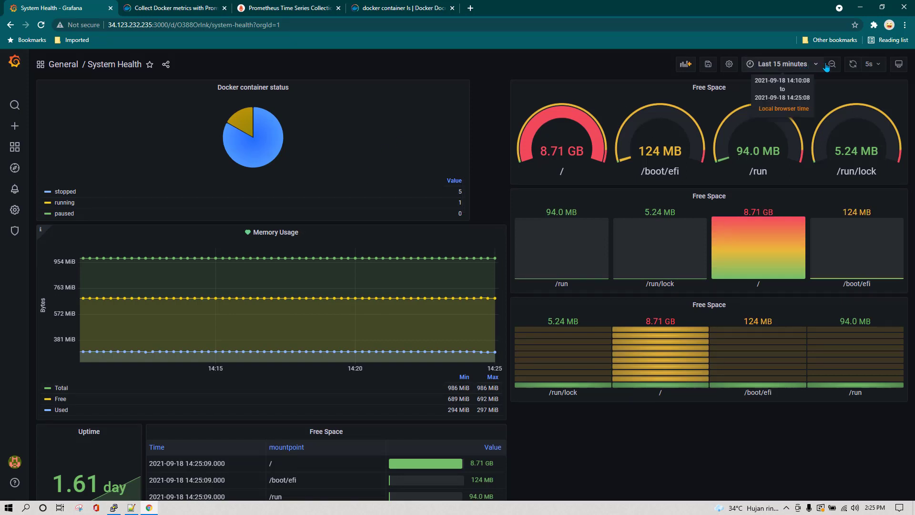
pyautogui.click(856, 67)
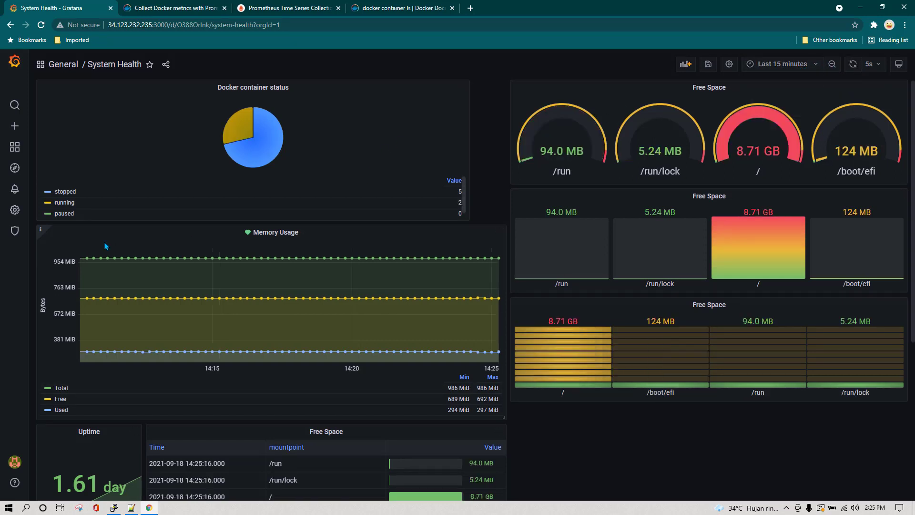
pyautogui.click(856, 67)
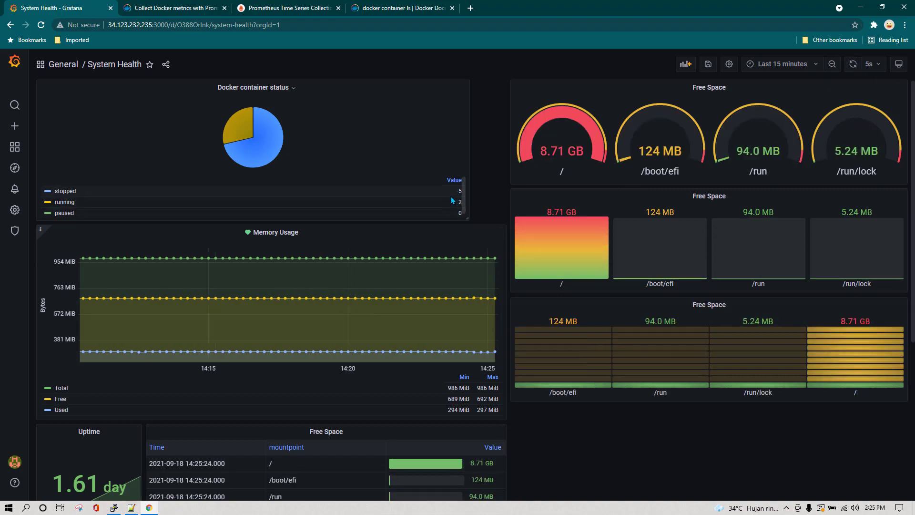
# List all containers with docker container ls -a and compare against Grafana's pie chart
pyautogui.hotkey('alt', 'Tab')
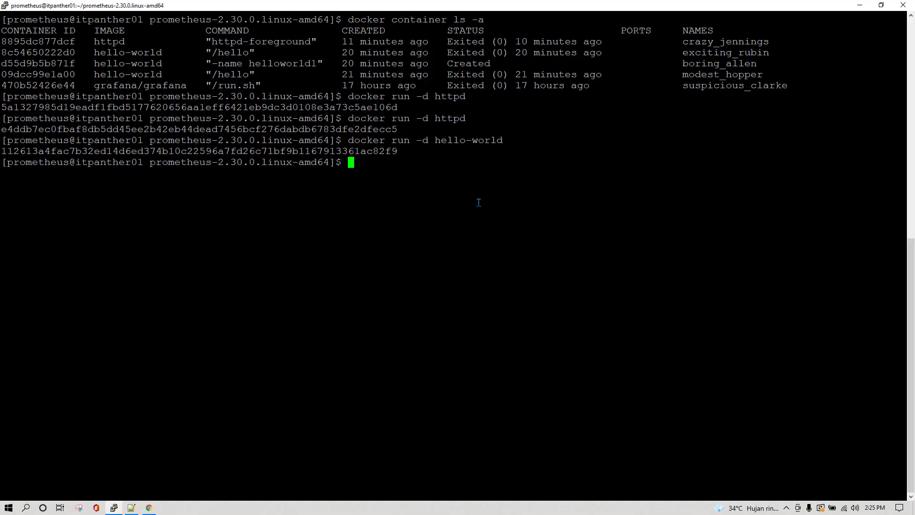
pyautogui.write('docker container ls -a')
pyautogui.press('Return')
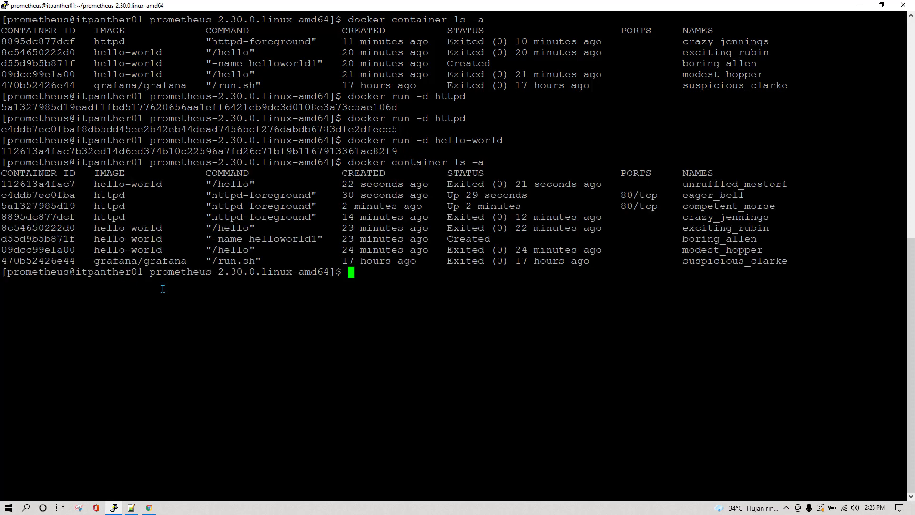
pyautogui.hotkey('alt', 'Tab')
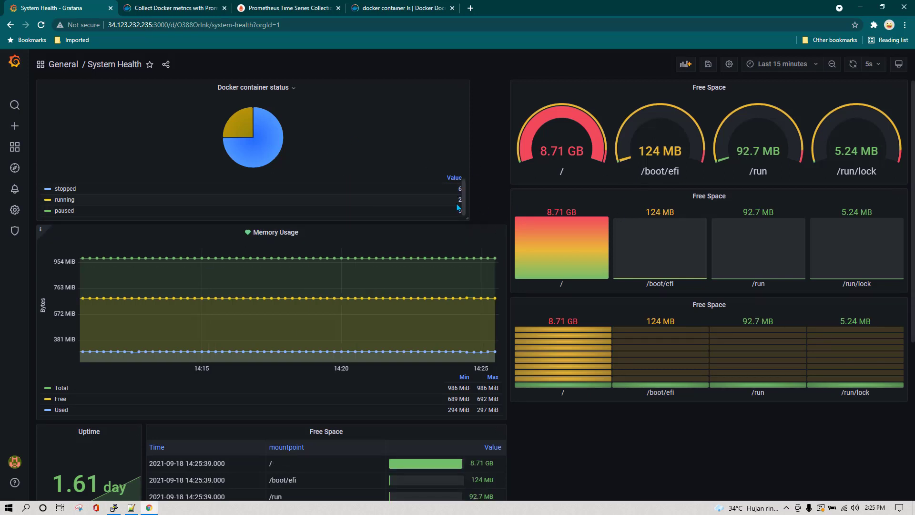
pyautogui.hotkey('alt', 'Tab')
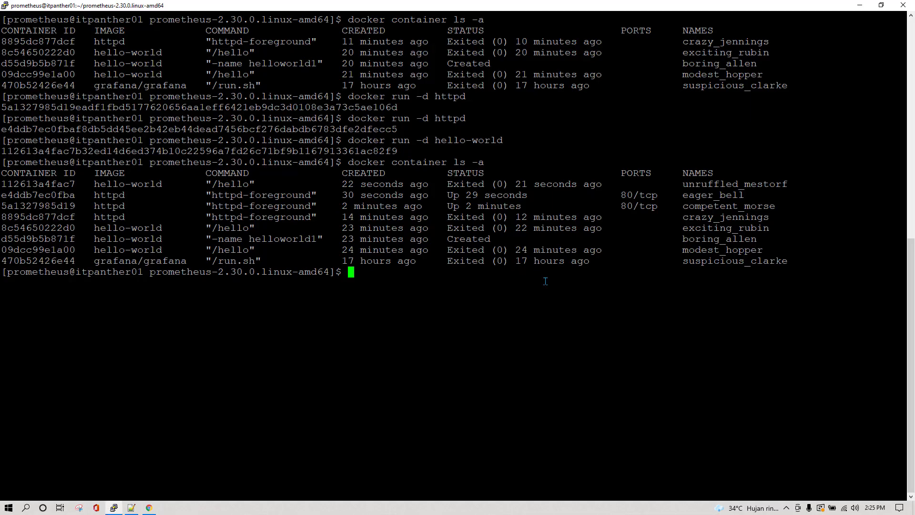
# Remove containers 112613a4fac7, 8895dc877dcf, 8c54650222d0 and others with docker container rm
pyautogui.write('docker container rm')
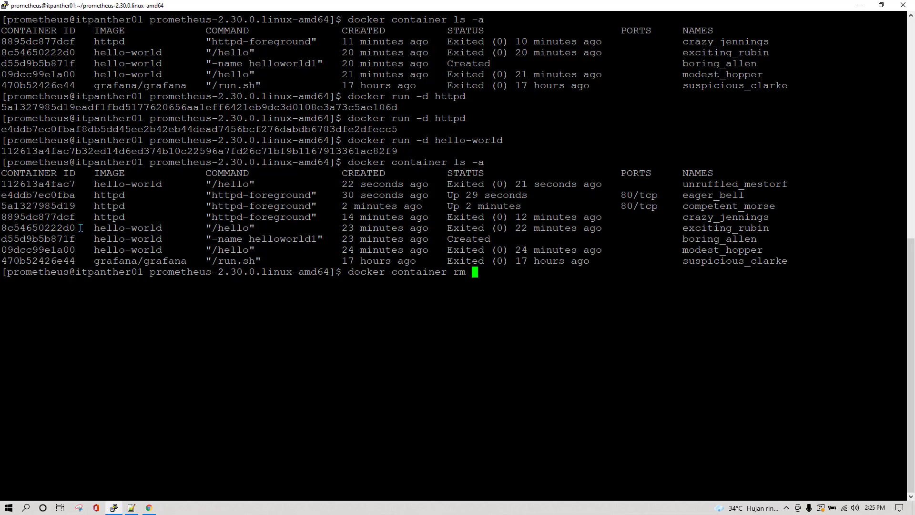
pyautogui.doubleClick(38, 186)
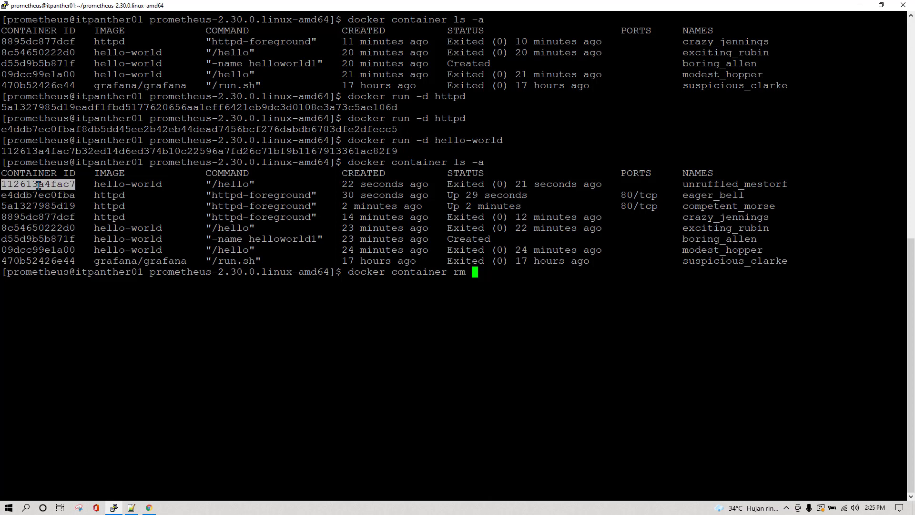
pyautogui.rightClick(38, 186)
pyautogui.doubleClick(39, 195)
pyautogui.rightClick(38, 196)
pyautogui.doubleClick(39, 206)
pyautogui.rightClick(41, 218)
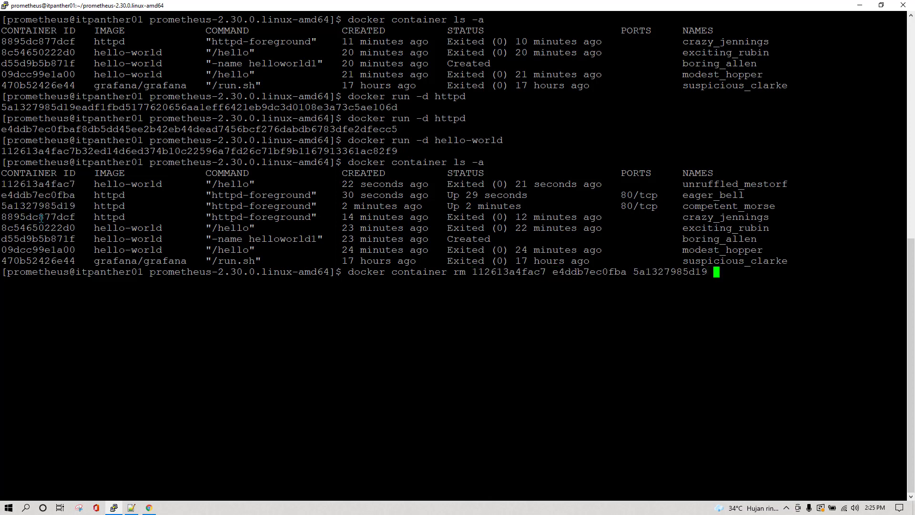
pyautogui.doubleClick(41, 218)
pyautogui.rightClick(41, 218)
pyautogui.doubleClick(41, 230)
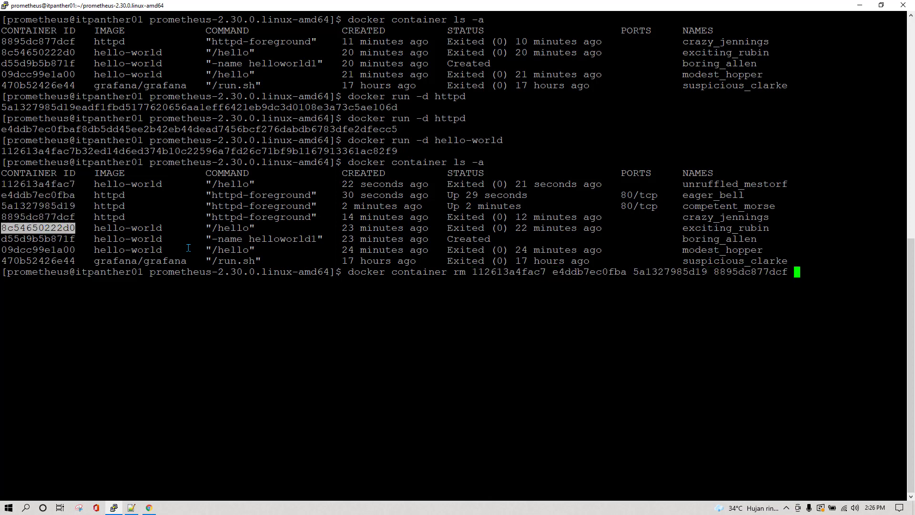
pyautogui.rightClick(94, 286)
pyautogui.press('Return')
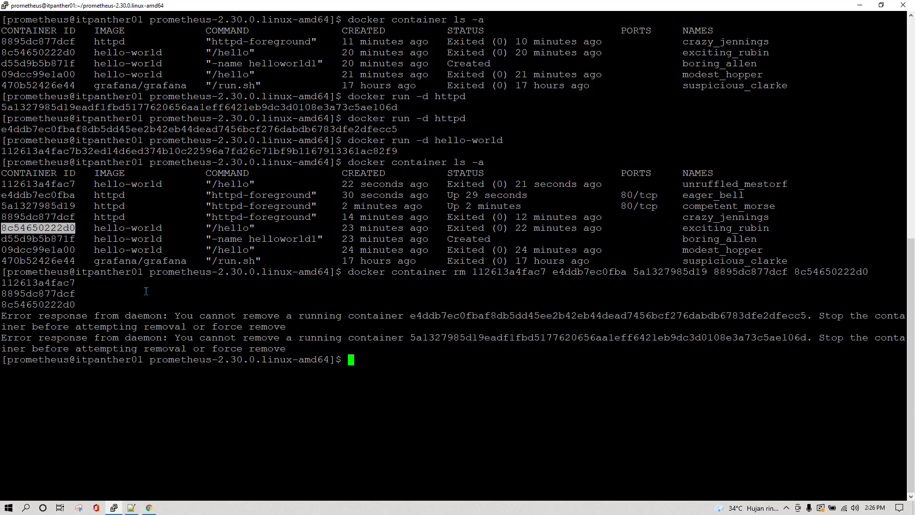
# List the remaining containers with docker container ls -a
pyautogui.write('docker contains ls')
pyautogui.press('Return')
pyautogui.write('docker container ls -a')
pyautogui.press('Return')
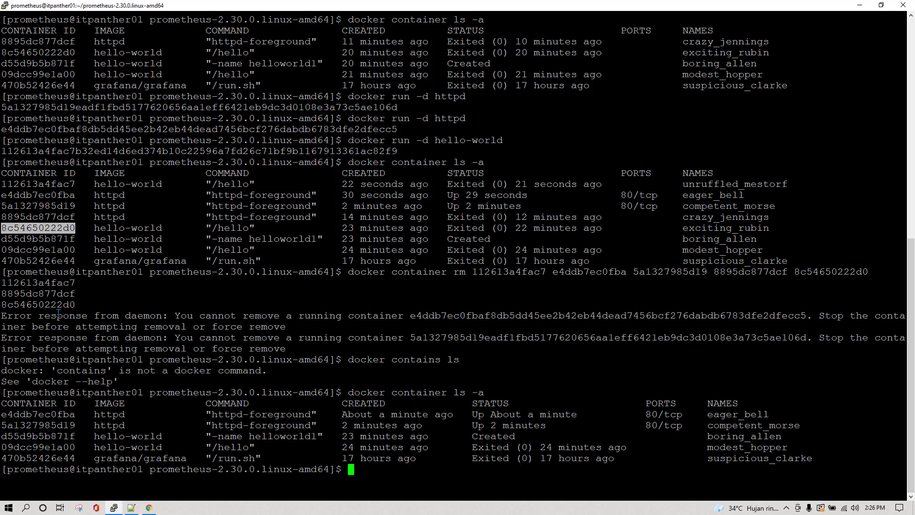
# Refresh the Grafana dashboard so the pie shows stopped 3, running 2, paused 0
pyautogui.click(149, 508)
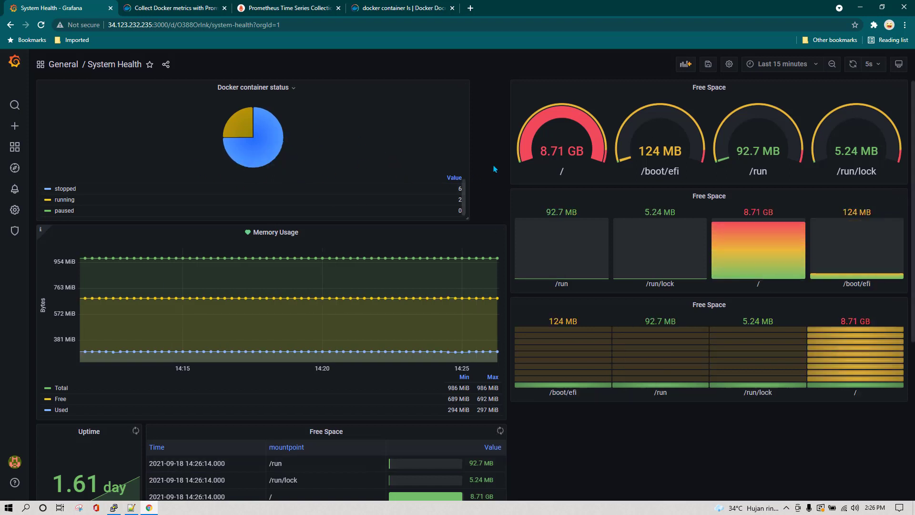
pyautogui.click(853, 73)
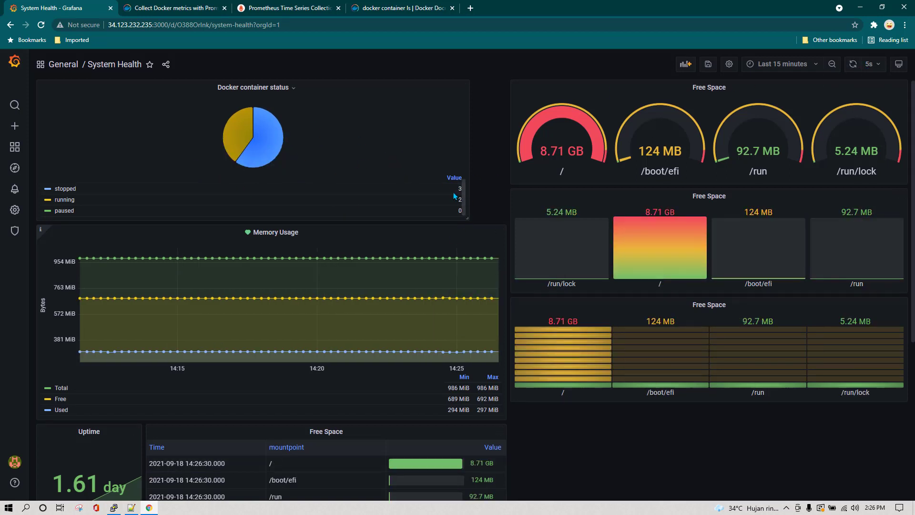